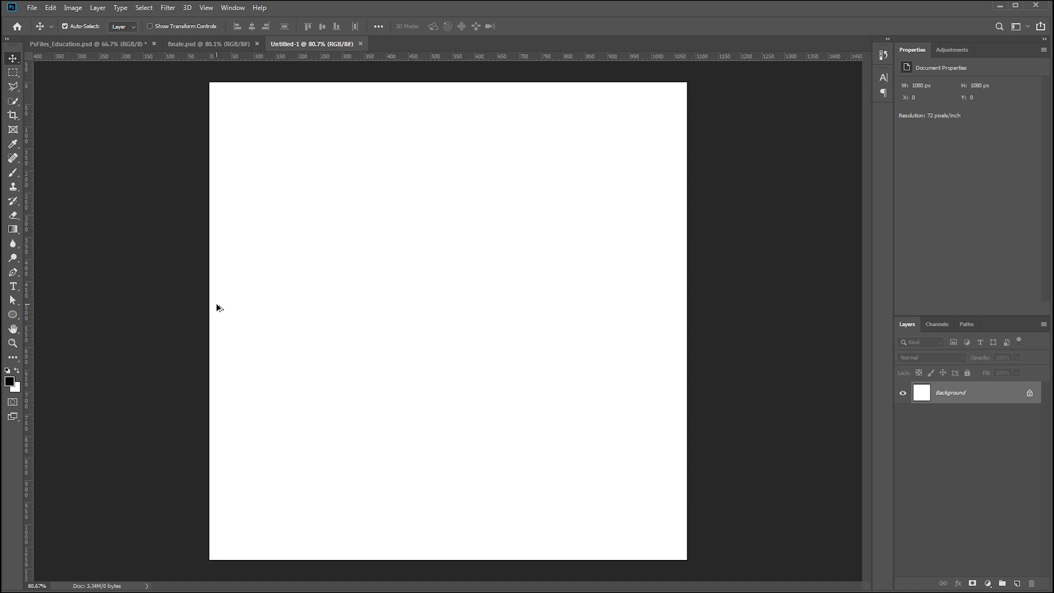
# Add guides that mark an even margin of about 60 px inside all four edges of the canvas
pyautogui.click(207, 7)
pyautogui.click(237, 317)
pyautogui.click(516, 206)
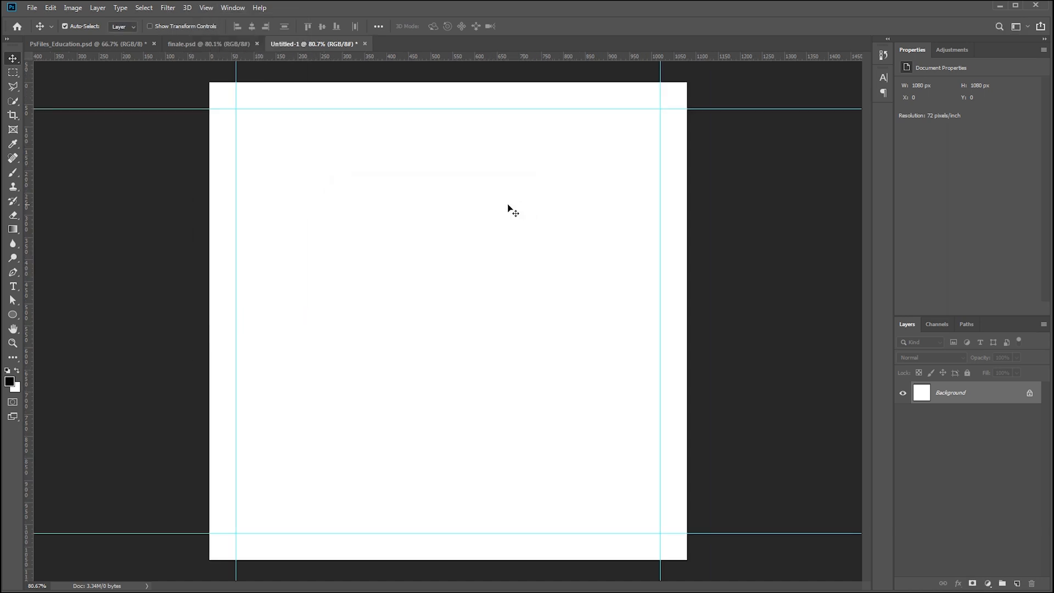
# Draw an ellipse about 804 × 824 px overlapping the canvas's right edge and fill it with light grey #e5e5e5
pyautogui.click(12, 314)
pyautogui.moveTo(471, 135); pyautogui.dragTo(794, 499)
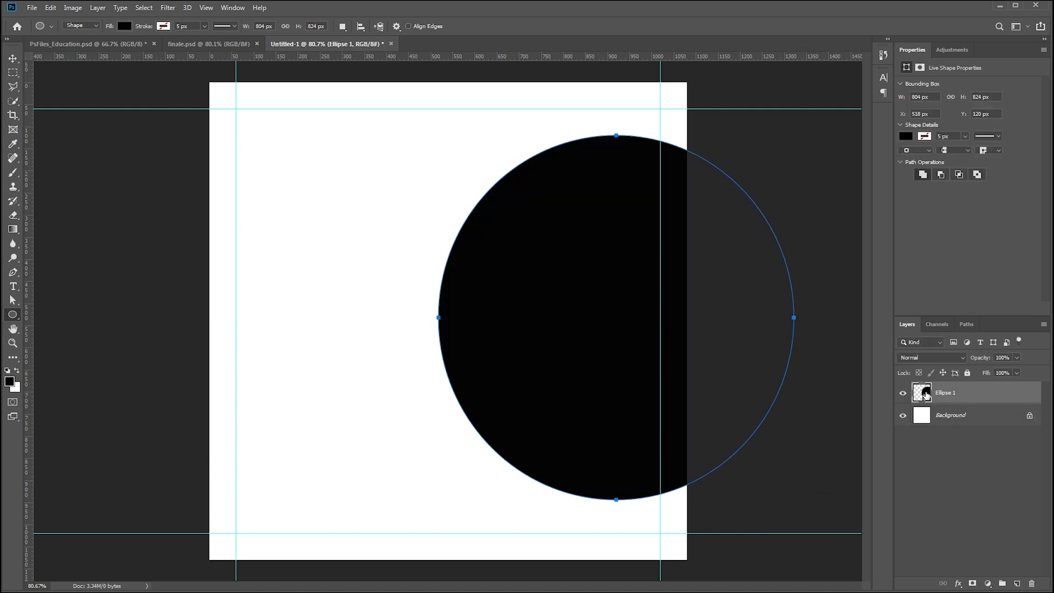
pyautogui.doubleClick(926, 394)
pyautogui.moveTo(84, 237); pyautogui.dragTo(412, 278)
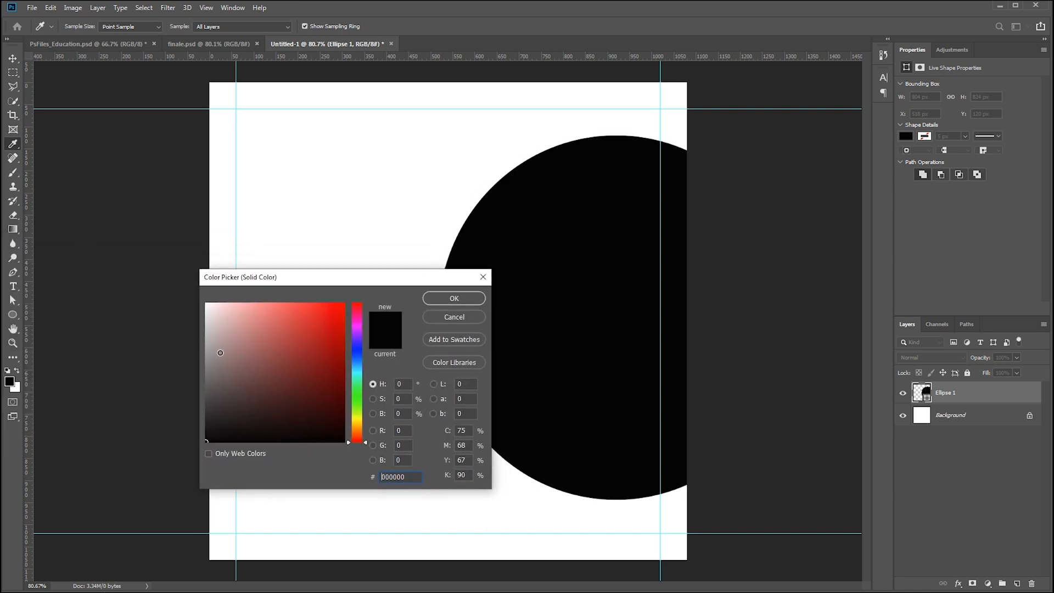
pyautogui.moveTo(206, 404); pyautogui.dragTo(198, 325)
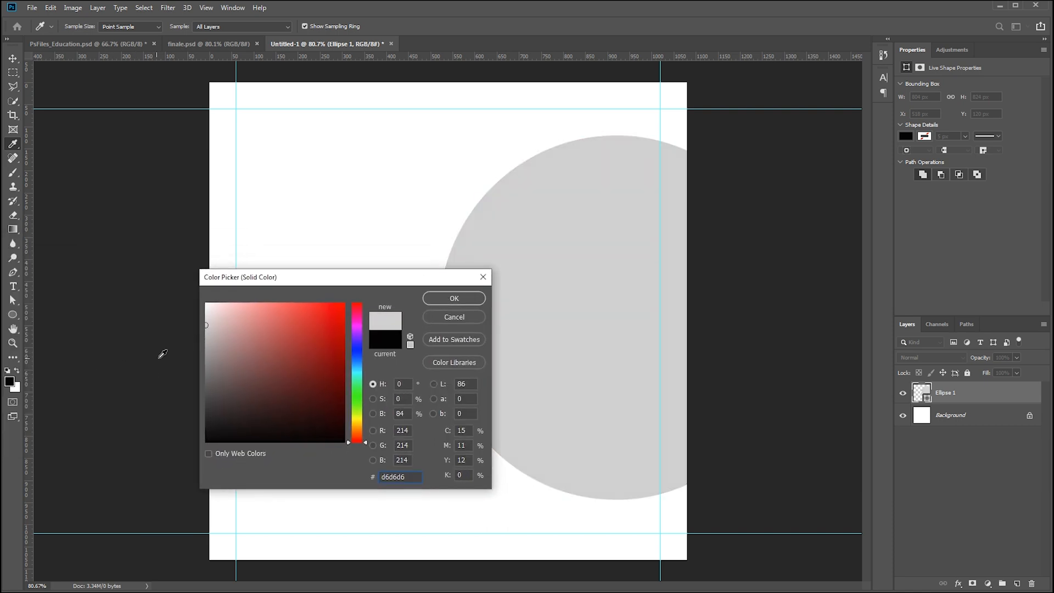
pyautogui.click(205, 317)
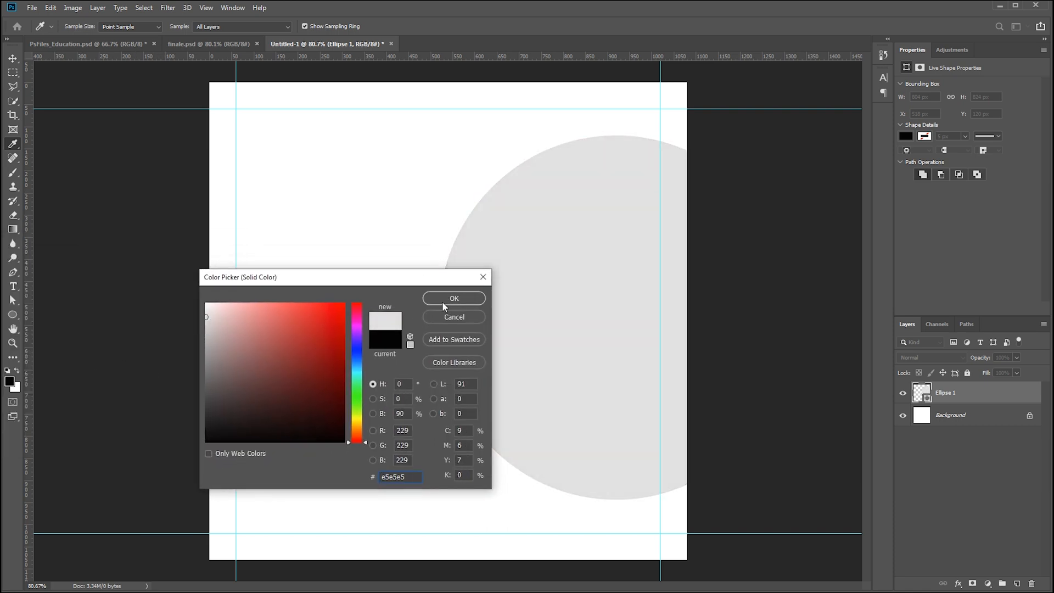
pyautogui.click(443, 303)
pyautogui.press('v')
pyautogui.click(294, 348)
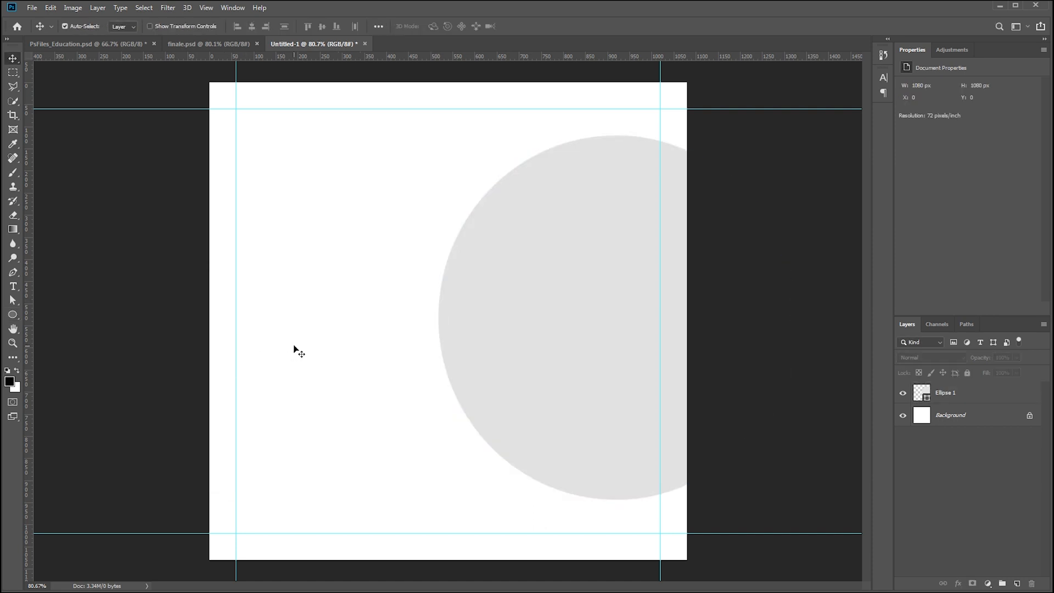
# Draw a closed Pen shape, about 1384 × 337 px with an arched lower edge, above the Background across the canvas top
pyautogui.click(953, 419)
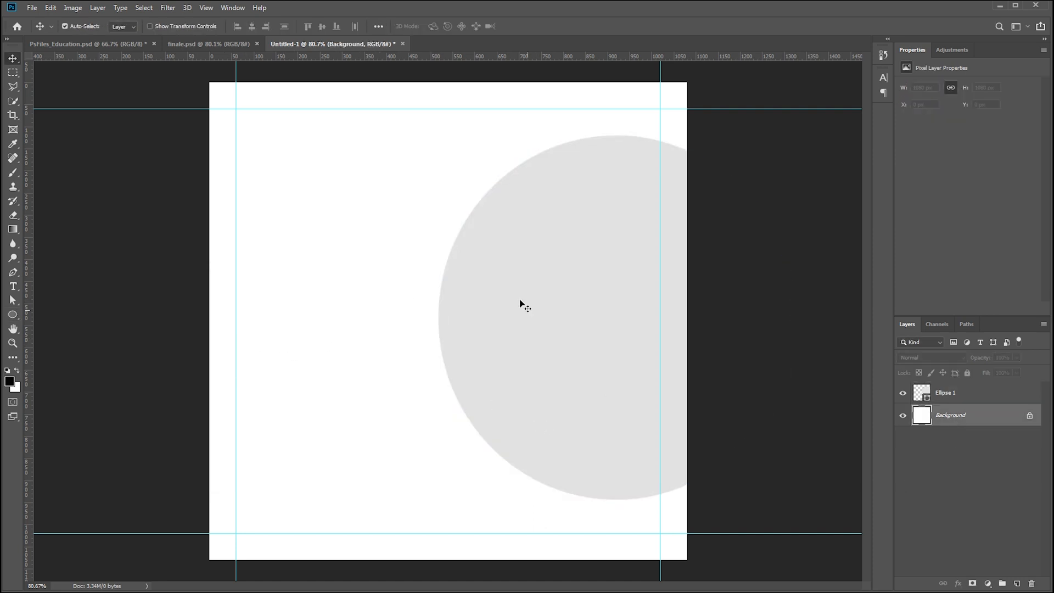
pyautogui.press('p')
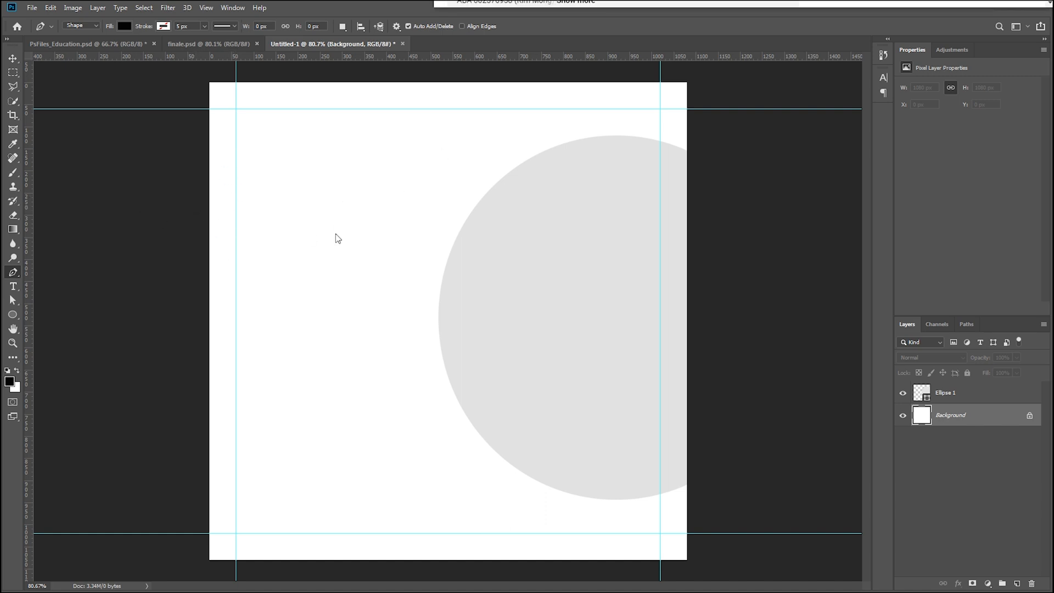
pyautogui.click(202, 177)
pyautogui.moveTo(555, 212); pyautogui.dragTo(725, 364)
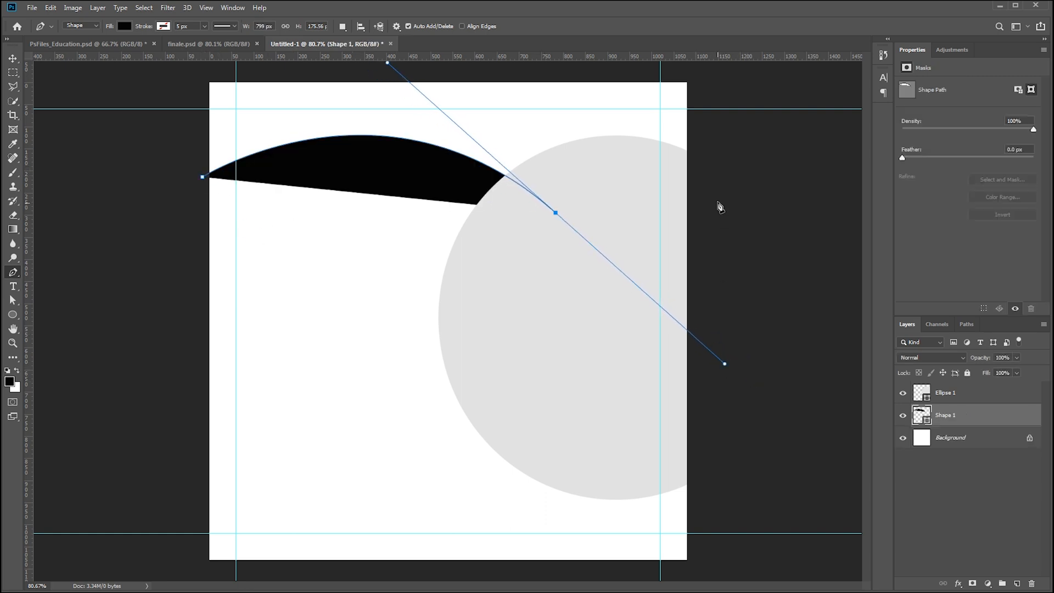
pyautogui.click(555, 212)
pyautogui.click(790, 191)
pyautogui.click(748, 64)
pyautogui.click(179, 65)
pyautogui.click(202, 176)
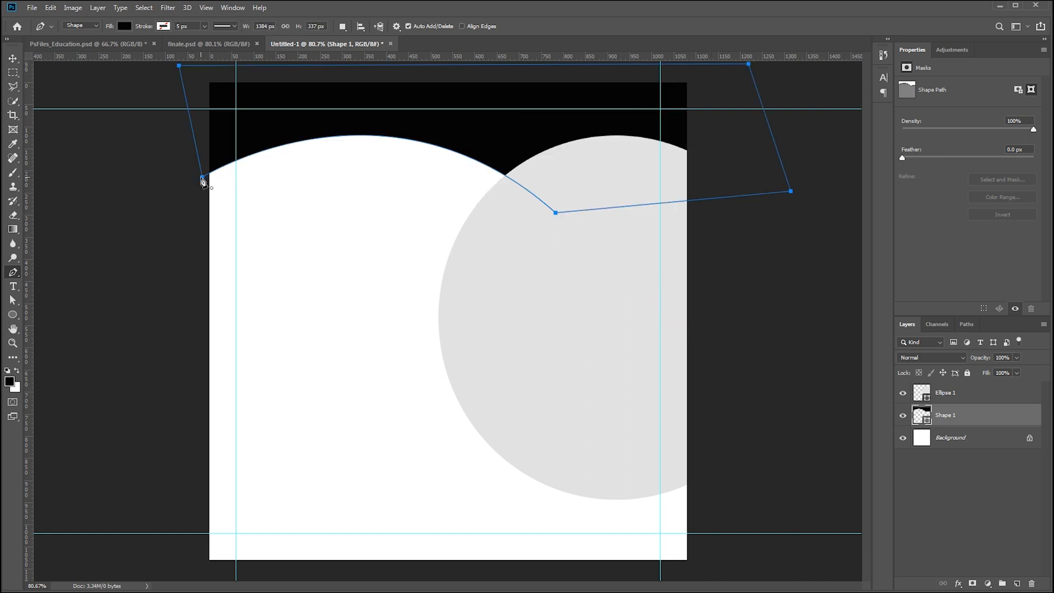
# Lower both ends of the top shape's arched edge slightly by moving their anchor points
pyautogui.press('a')
pyautogui.moveTo(555, 213); pyautogui.dragTo(547, 234)
pyautogui.moveTo(203, 177); pyautogui.dragTo(203, 196)
pyautogui.moveTo(379, 84); pyautogui.dragTo(380, 72)
pyautogui.click(770, 363)
# Draw a second closed Pen shape, about 1122 × 960 px, with a wavy lower edge running across the bottom of the canvas
pyautogui.press('p')
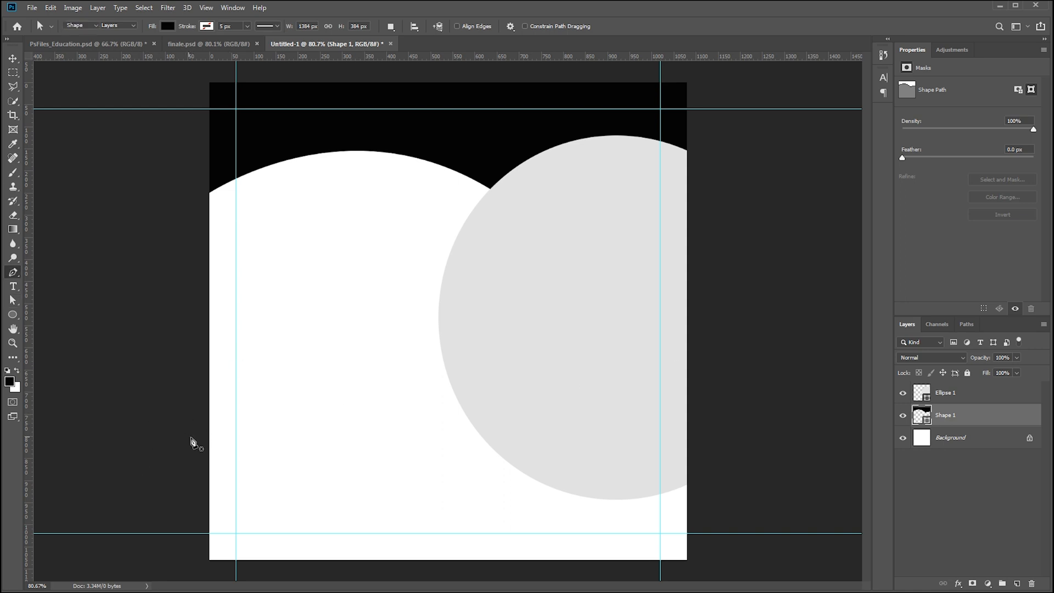
pyautogui.click(197, 482)
pyautogui.moveTo(406, 433); pyautogui.dragTo(540, 510)
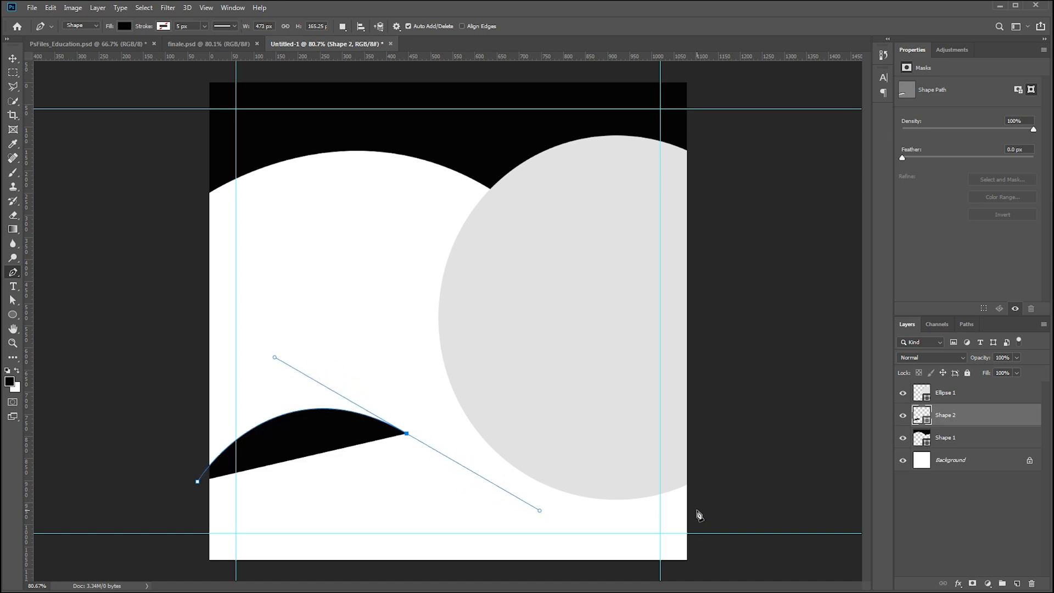
pyautogui.moveTo(692, 533); pyautogui.dragTo(896, 537)
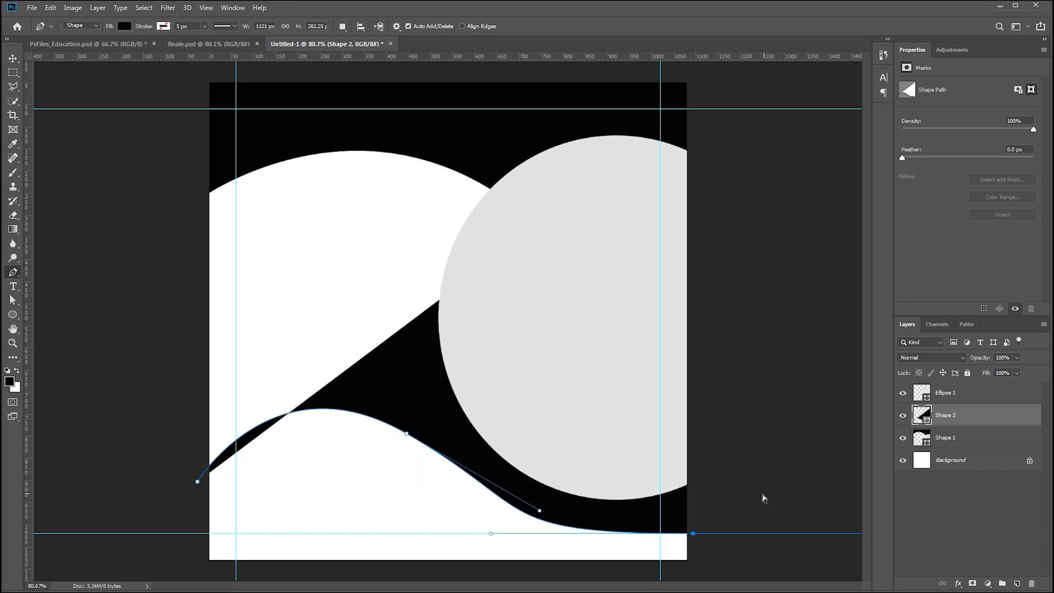
pyautogui.click(692, 109)
pyautogui.click(197, 109)
pyautogui.click(197, 482)
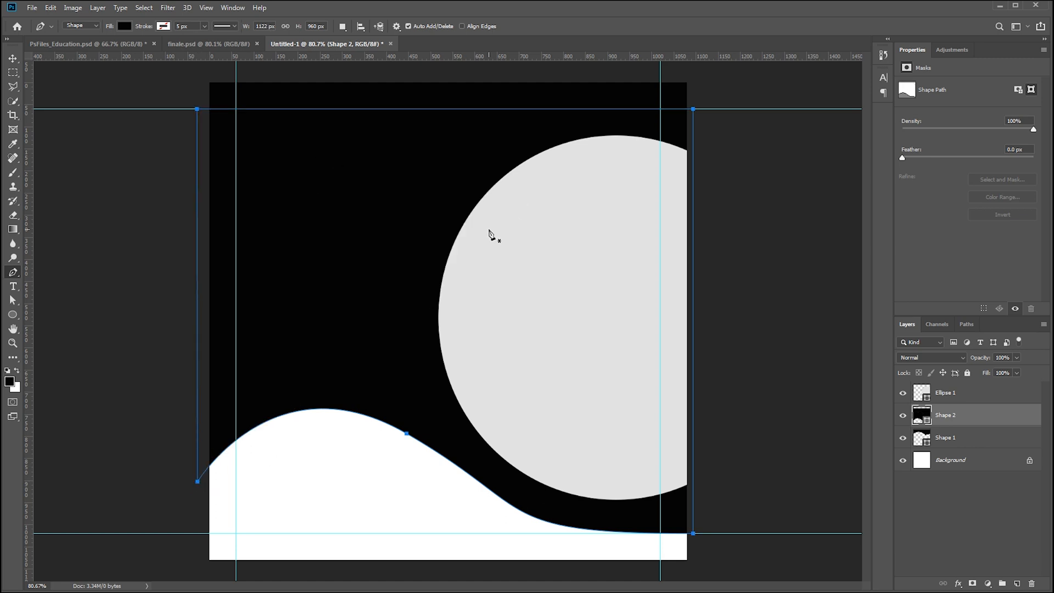
# Move the Shape 2 layer below Shape 1 and fill it with dark purple #1c082a
pyautogui.click(941, 438)
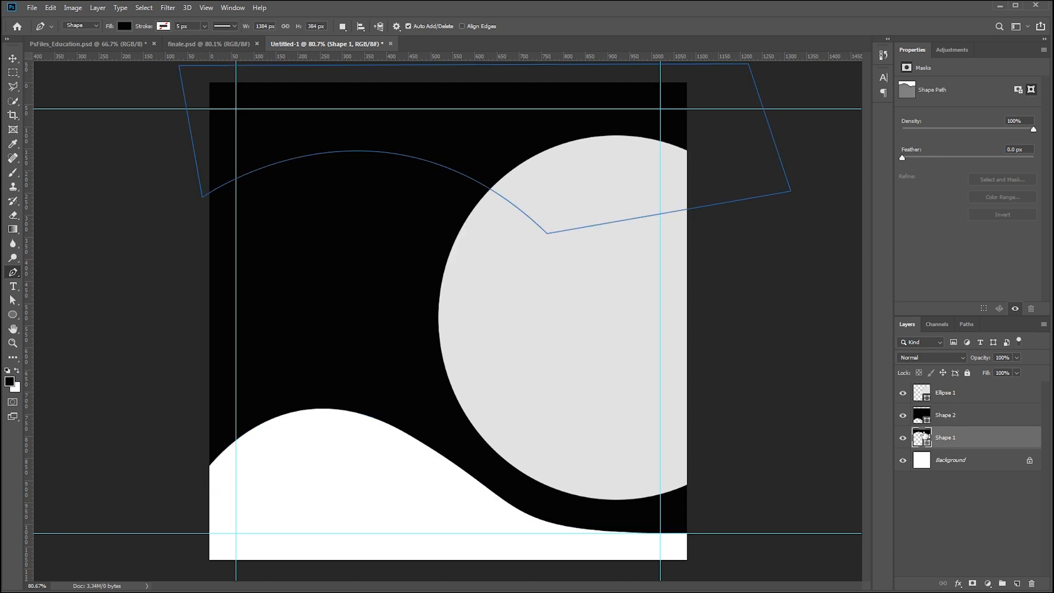
pyautogui.moveTo(925, 416); pyautogui.dragTo(927, 441)
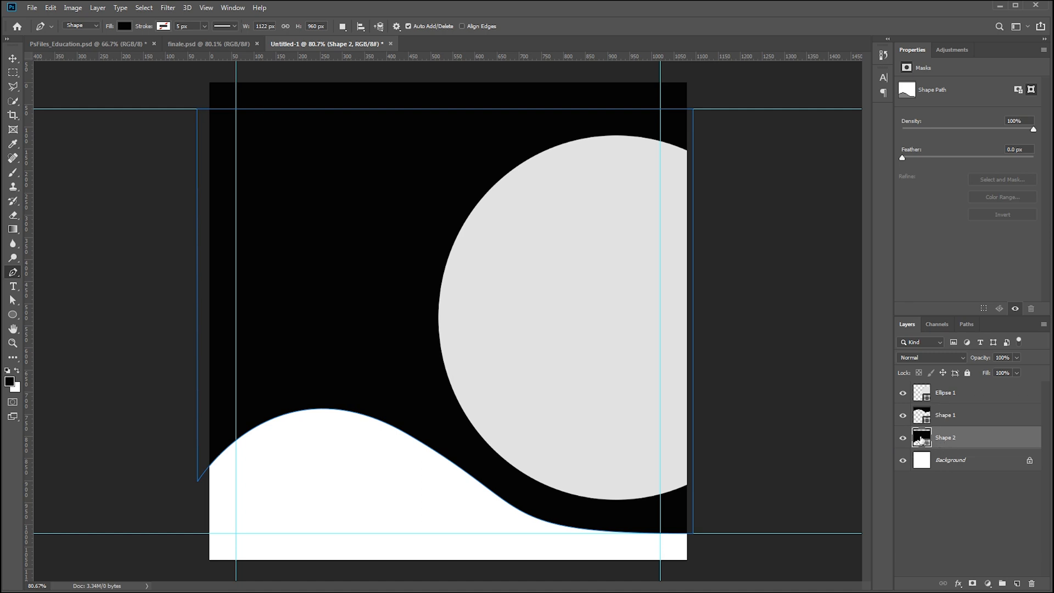
pyautogui.doubleClick(923, 438)
pyautogui.moveTo(316, 374)
pyautogui.mouseDown()
pyautogui.moveTo(317, 402)
pyautogui.moveTo(335, 404)
pyautogui.moveTo(339, 419)
pyautogui.moveTo(320, 420)
pyautogui.mouseUp()
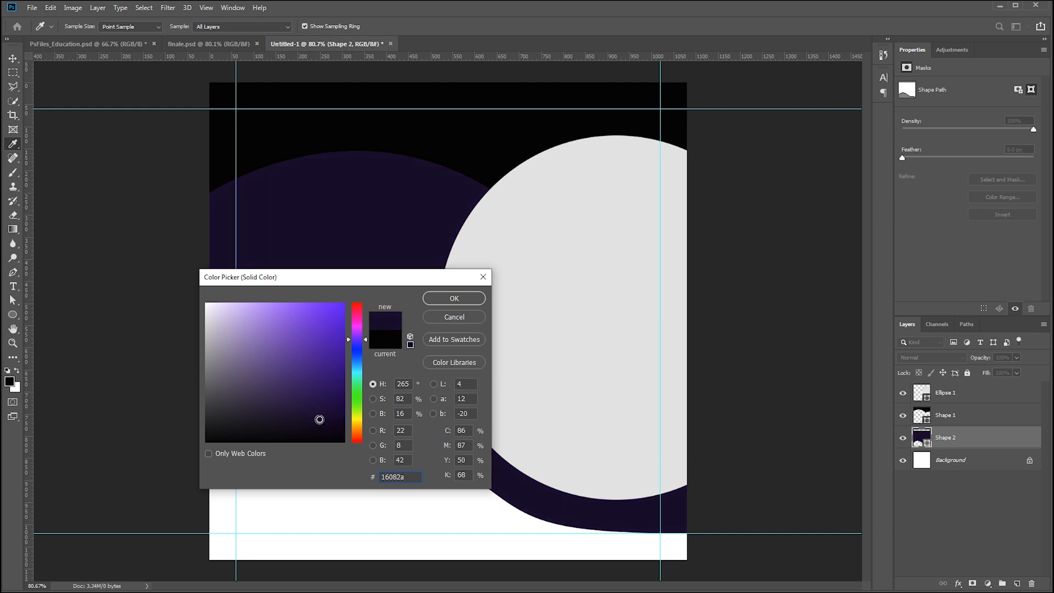
pyautogui.moveTo(365, 338); pyautogui.dragTo(367, 335)
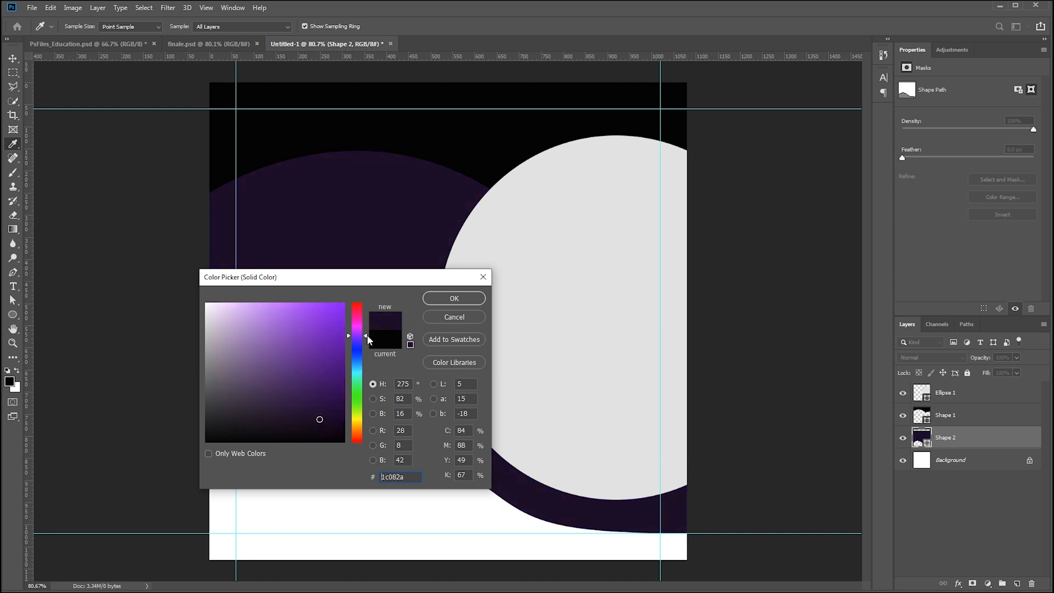
pyautogui.click(467, 298)
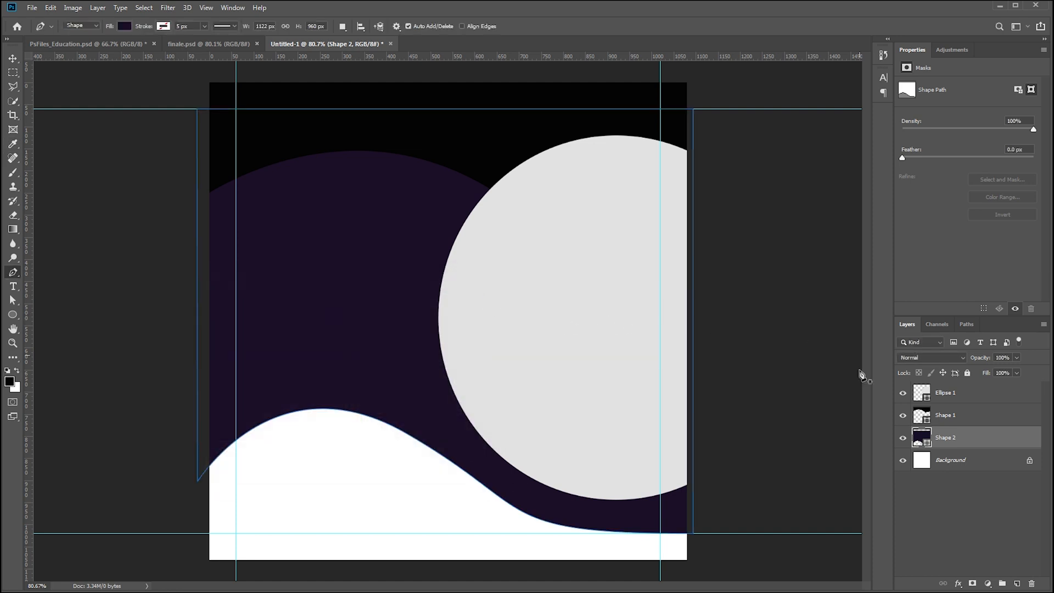
# Fill the Shape 1 layer with blue #0d5cbd
pyautogui.doubleClick(922, 415)
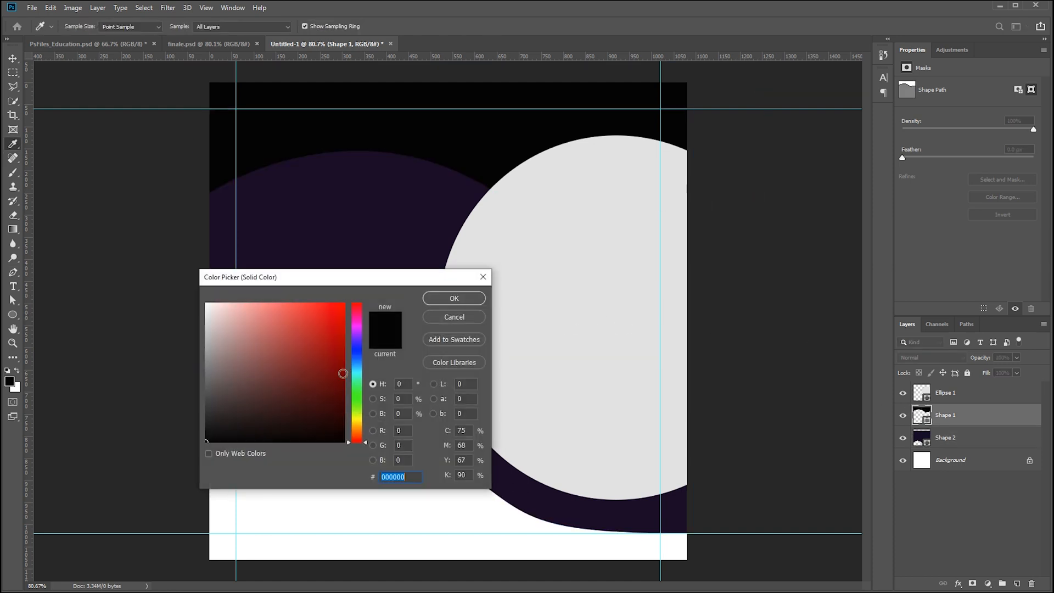
pyautogui.click(357, 359)
pyautogui.click(320, 325)
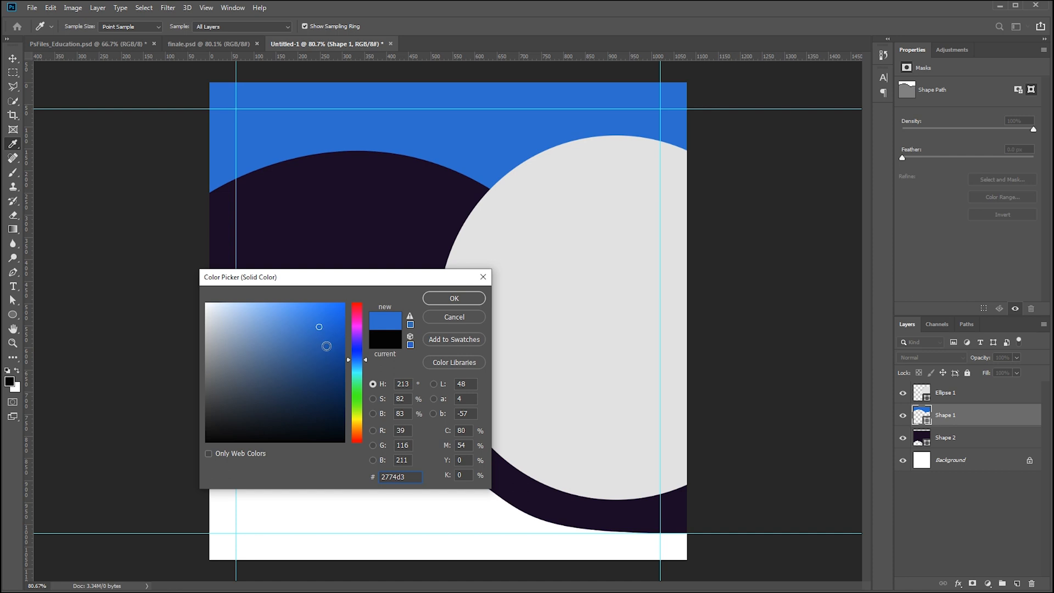
pyautogui.click(329, 345)
pyautogui.moveTo(328, 344); pyautogui.dragTo(336, 338)
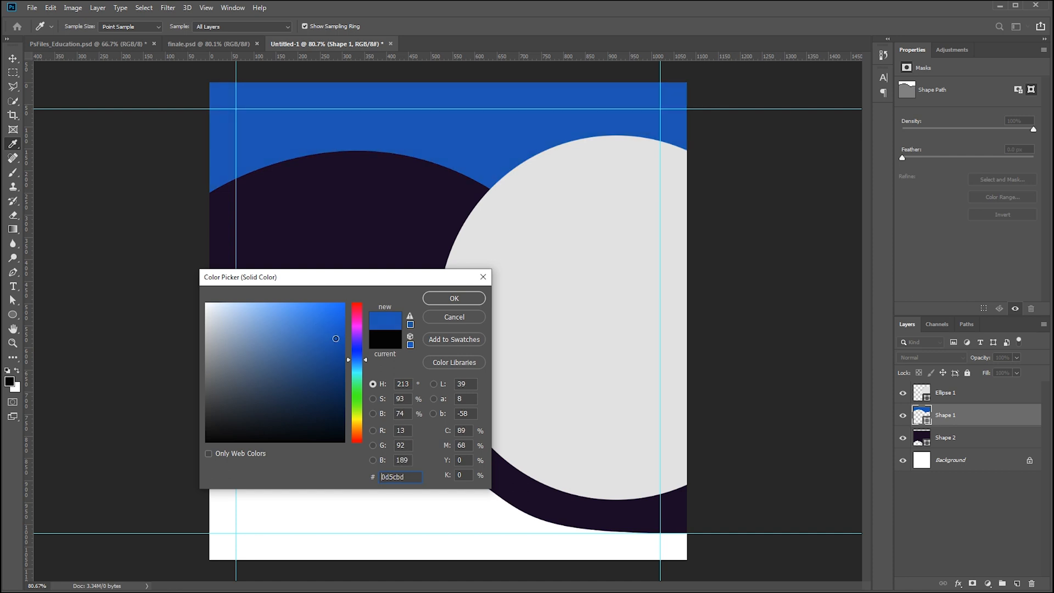
pyautogui.click(445, 298)
# Adjust the curve handle of Shape 2's lower edge to flatten the wave and shift its crest to the right
pyautogui.press('a')
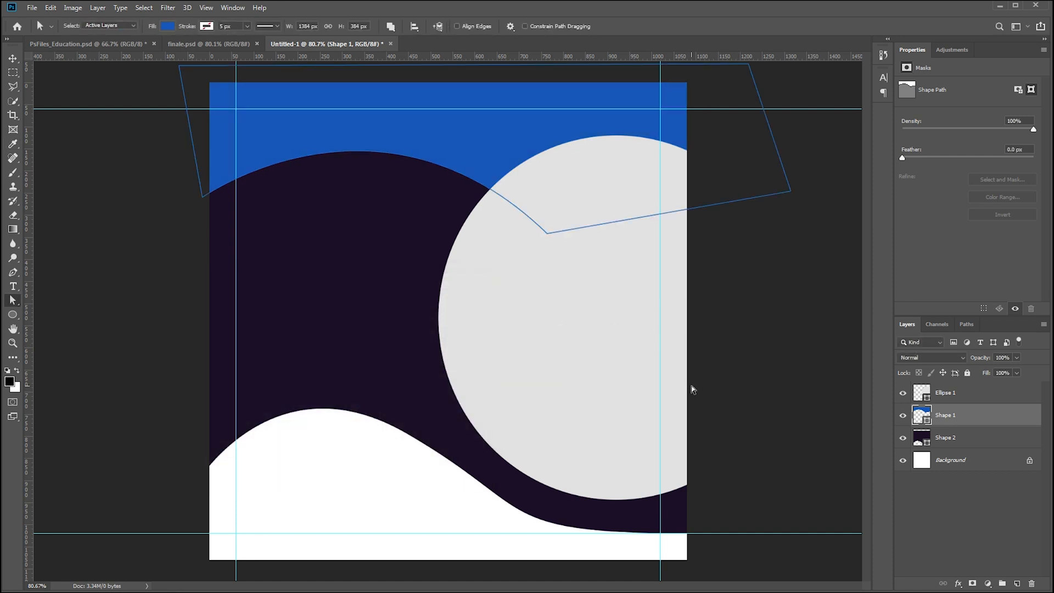
pyautogui.click(326, 408)
pyautogui.click(940, 438)
pyautogui.click(199, 481)
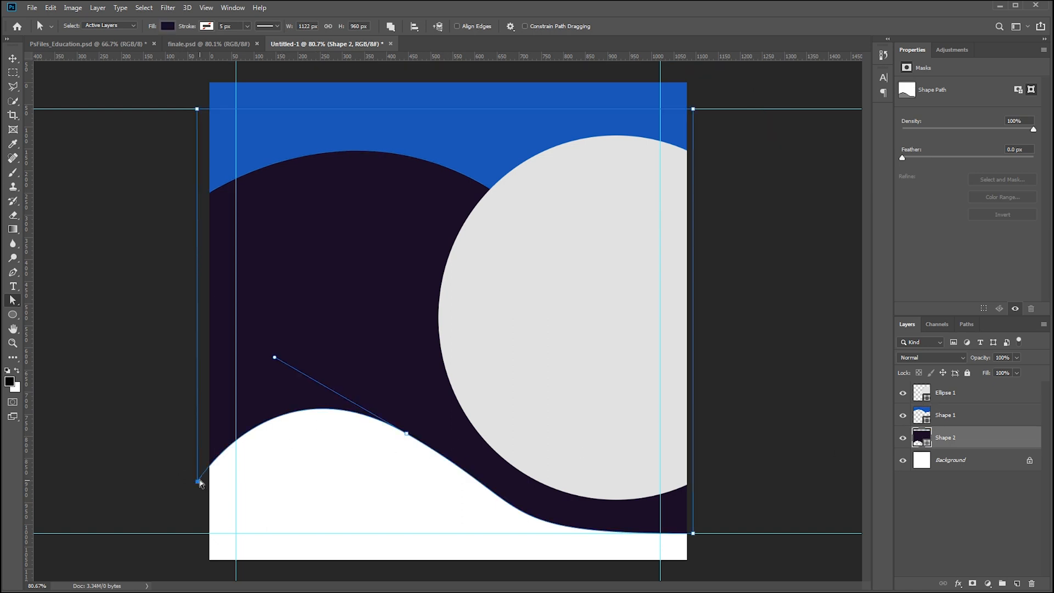
pyautogui.moveTo(277, 360); pyautogui.dragTo(346, 386)
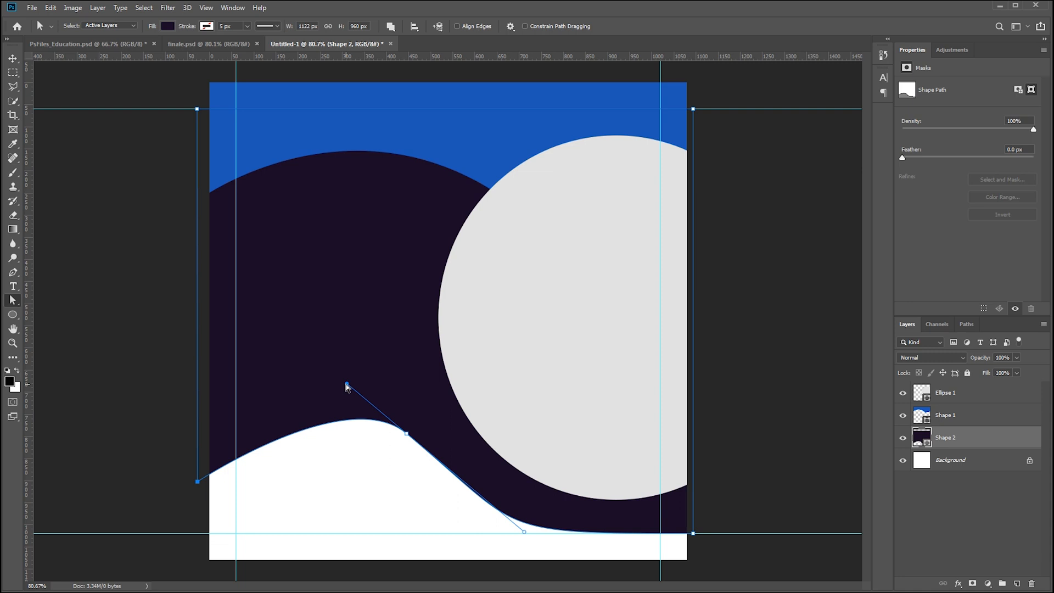
pyautogui.click(772, 468)
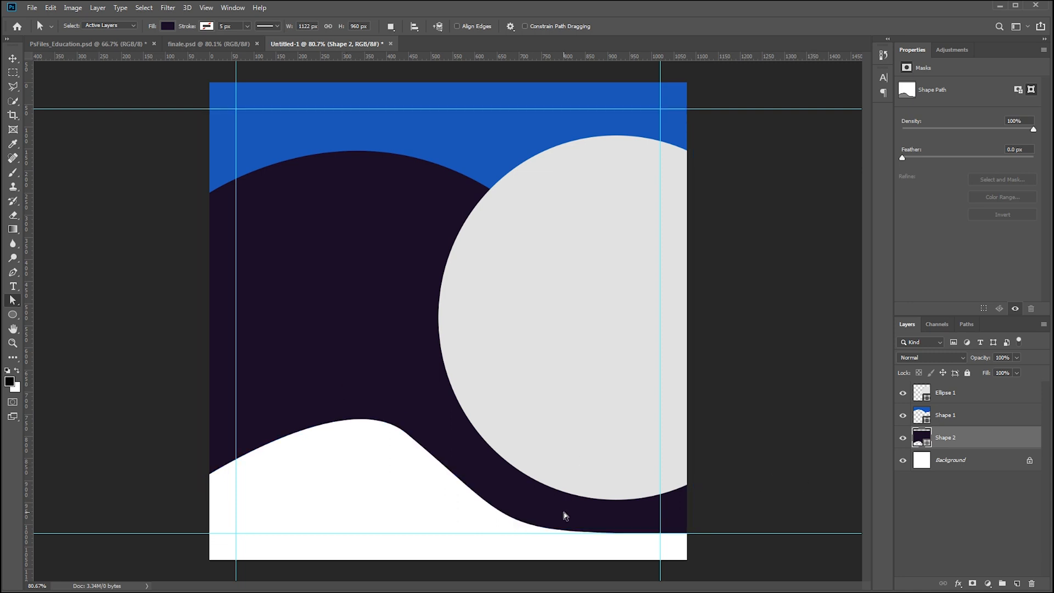
# Try to raise and round the wave crest of Shape 2 by lengthening its curve handle up and to the left
pyautogui.click(492, 454)
pyautogui.click(198, 482)
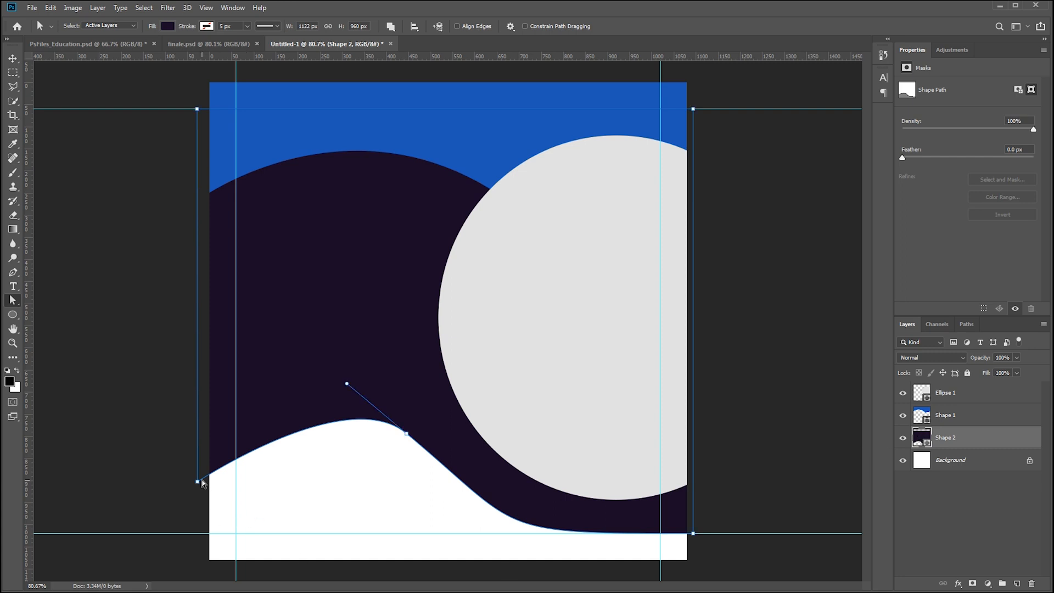
pyautogui.moveTo(348, 384); pyautogui.dragTo(315, 363)
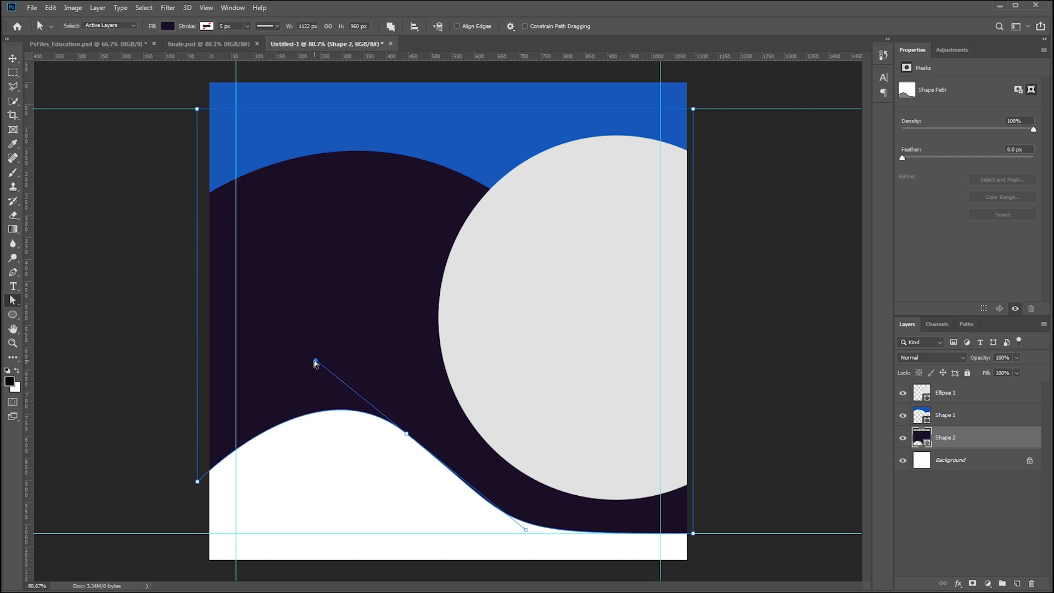
pyautogui.click(798, 428)
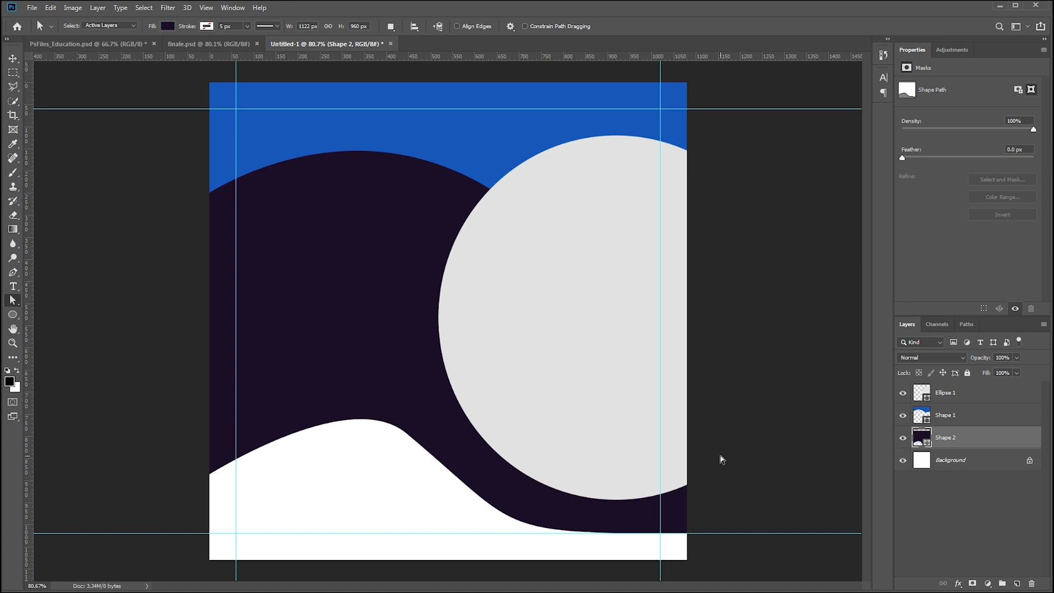
# Reposition Shape 2's middle anchor point and its lower handle so the wave falls more steeply toward the bottom guide
pyautogui.click(912, 442)
pyautogui.moveTo(406, 433); pyautogui.dragTo(405, 447)
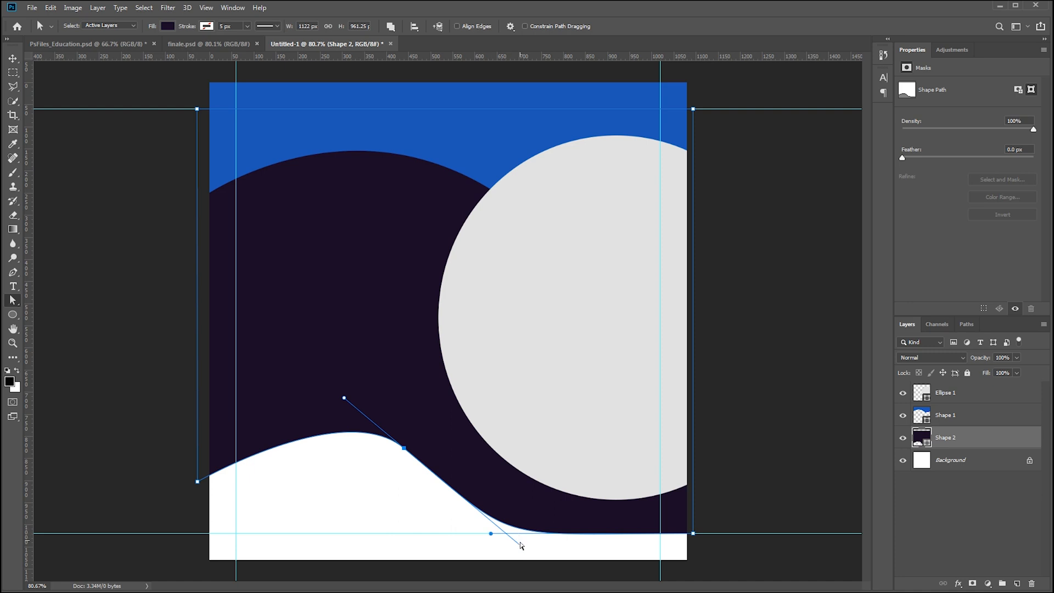
pyautogui.moveTo(521, 548); pyautogui.dragTo(479, 564)
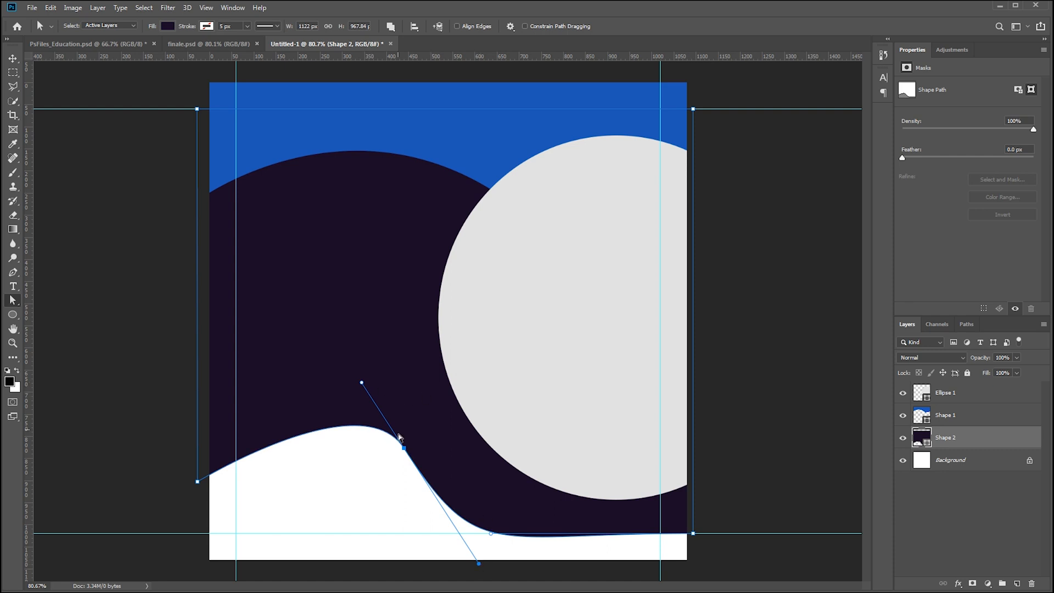
pyautogui.moveTo(405, 451); pyautogui.dragTo(424, 450)
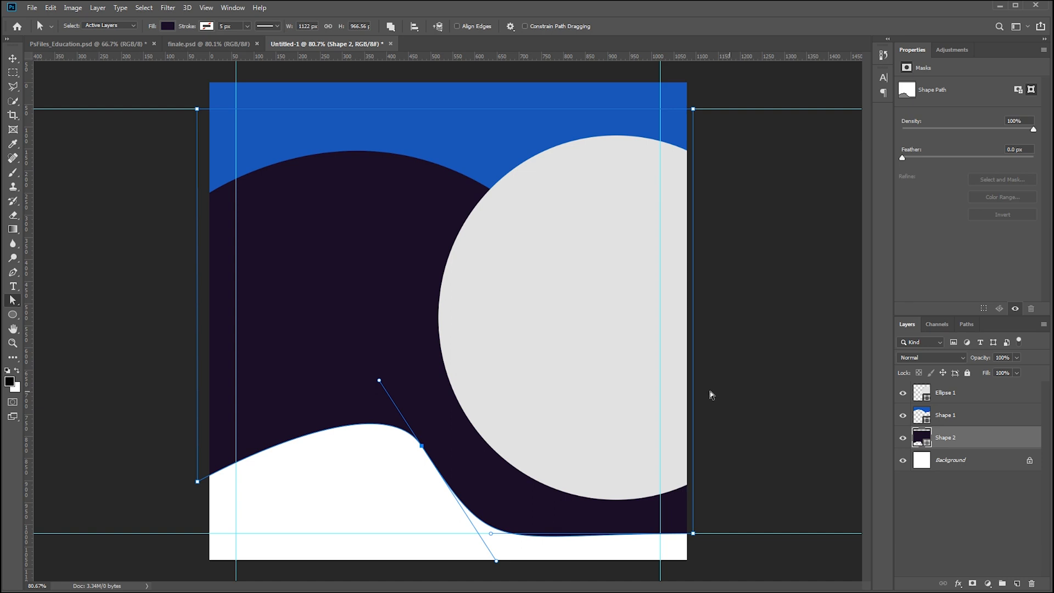
# Place the pngwing.com(1) student image over the grey circle, with its layer above Ellipse 1
pyautogui.click(927, 415)
pyautogui.click(744, 378)
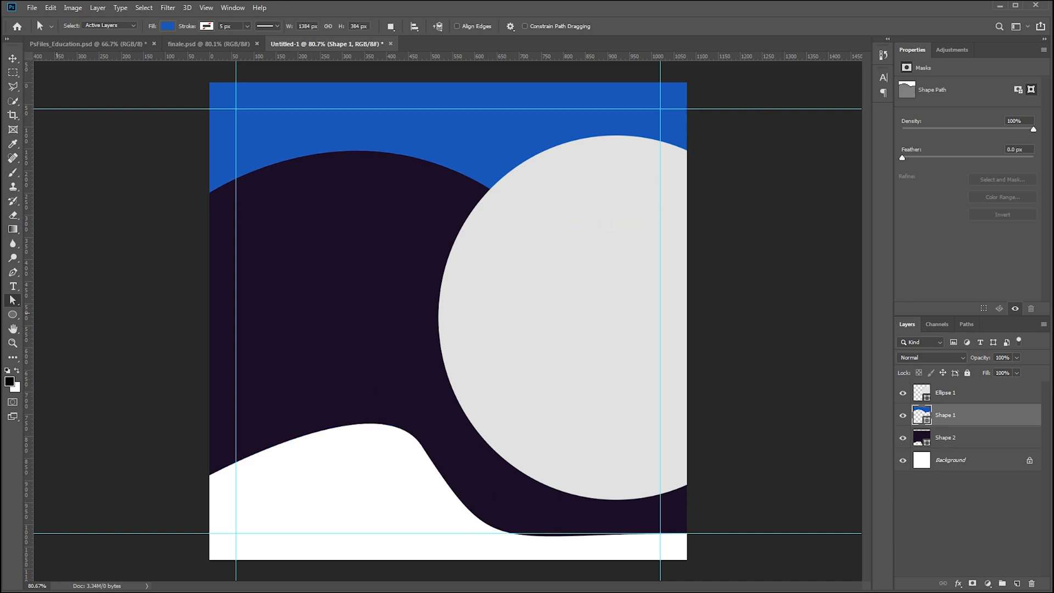
pyautogui.moveTo(534, 317); pyautogui.dragTo(564, 290)
pyautogui.moveTo(969, 414); pyautogui.dragTo(966, 382)
pyautogui.moveTo(477, 352); pyautogui.dragTo(557, 299)
# Clip the student image to the grey circle and scale it to about 55.4% so her head and torso fit inside
pyautogui.press('v')
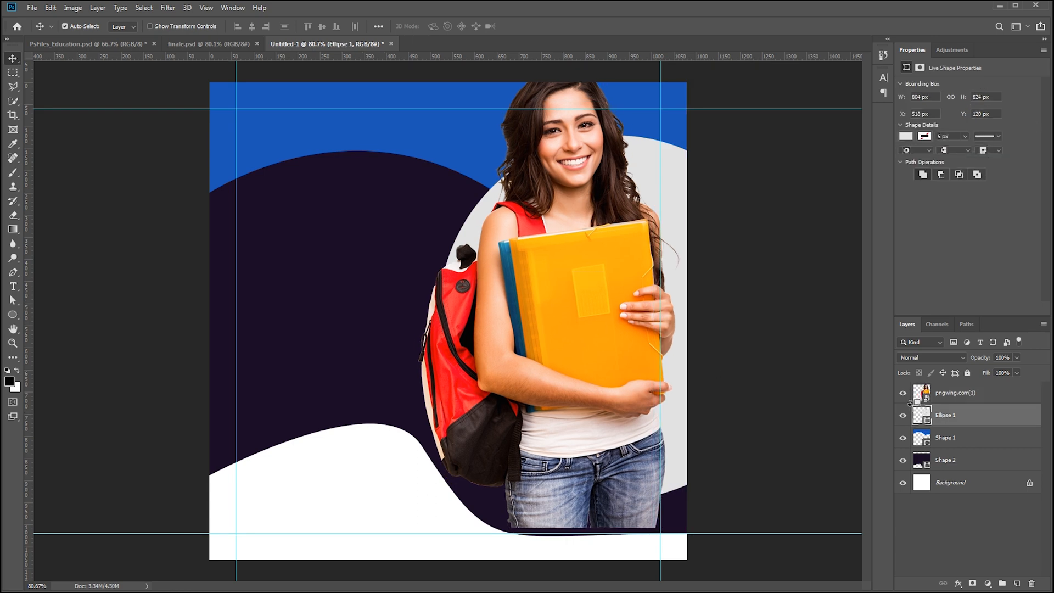
pyautogui.keyDown('alt'); pyautogui.click(920, 404); pyautogui.keyUp('alt')
pyautogui.hotkey('ctrl', 't')
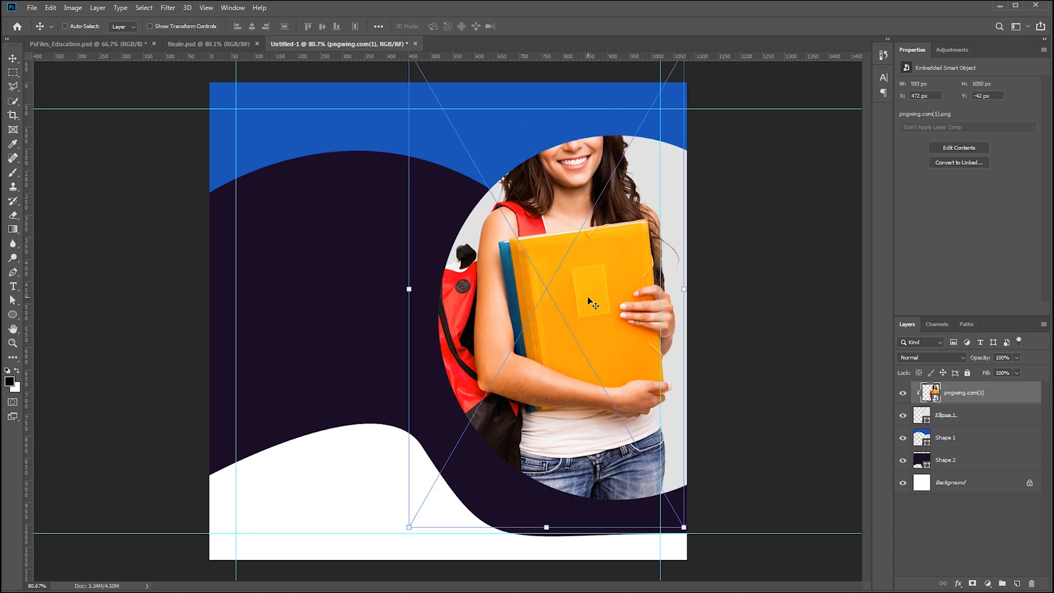
pyautogui.moveTo(410, 527); pyautogui.dragTo(500, 449)
pyautogui.moveTo(586, 214); pyautogui.dragTo(582, 311)
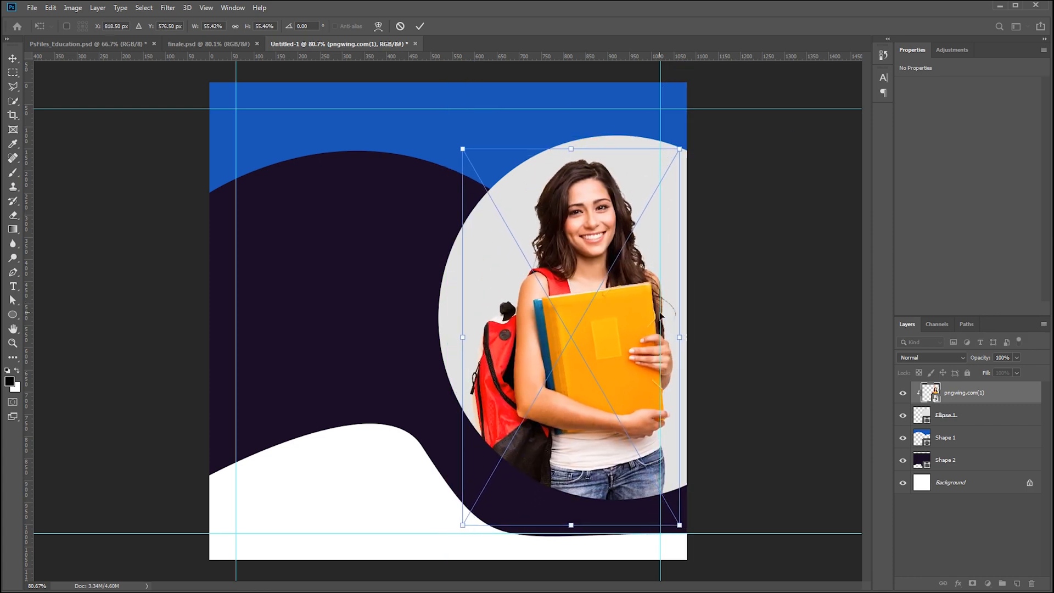
pyautogui.press('Return')
pyautogui.click(760, 192)
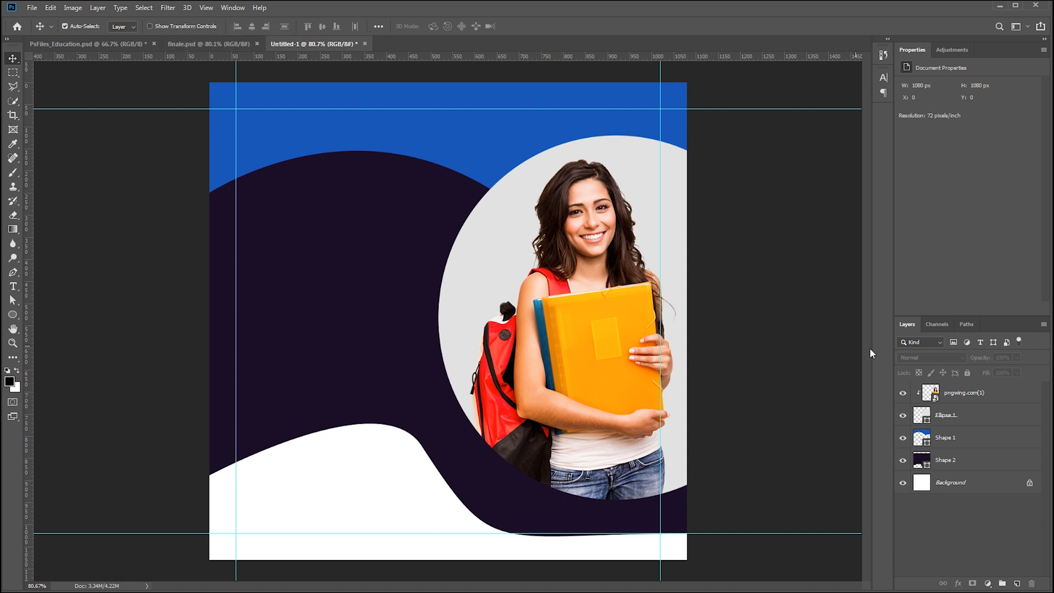
# Group the student image with the Ellipse 1 layer and name the group Image
pyautogui.click(975, 415)
pyautogui.hotkey('ctrl', 'g')
pyautogui.doubleClick(945, 387)
pyautogui.write('Image')
pyautogui.press('Return')
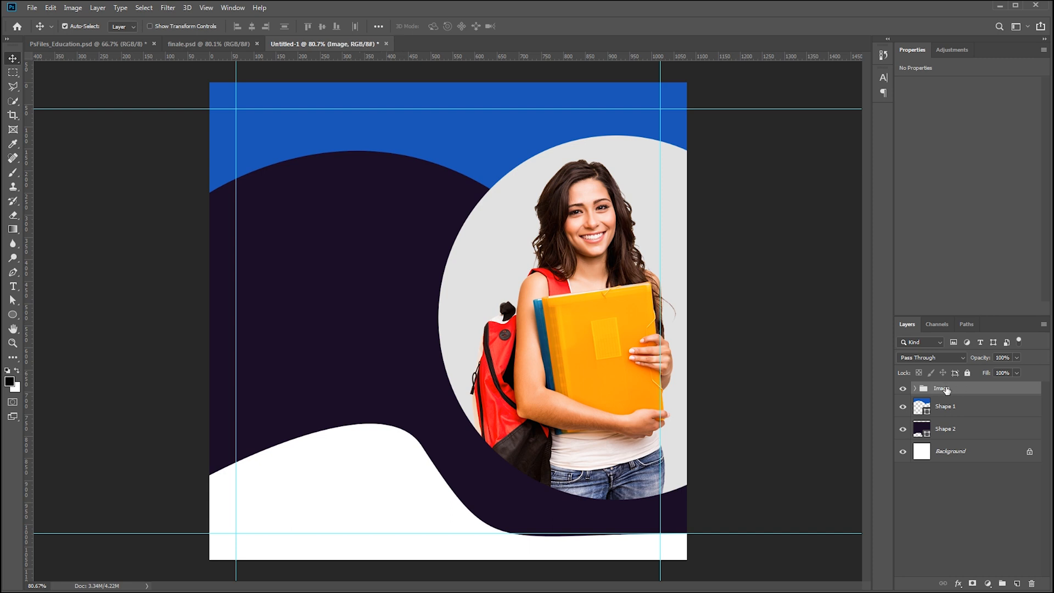
# Group the Shape 1 and Shape 2 layers and name the group Design
pyautogui.click(960, 415)
pyautogui.keyDown('shift'); pyautogui.click(954, 429); pyautogui.keyUp('shift')
pyautogui.hotkey('ctrl', 'g')
pyautogui.doubleClick(947, 401)
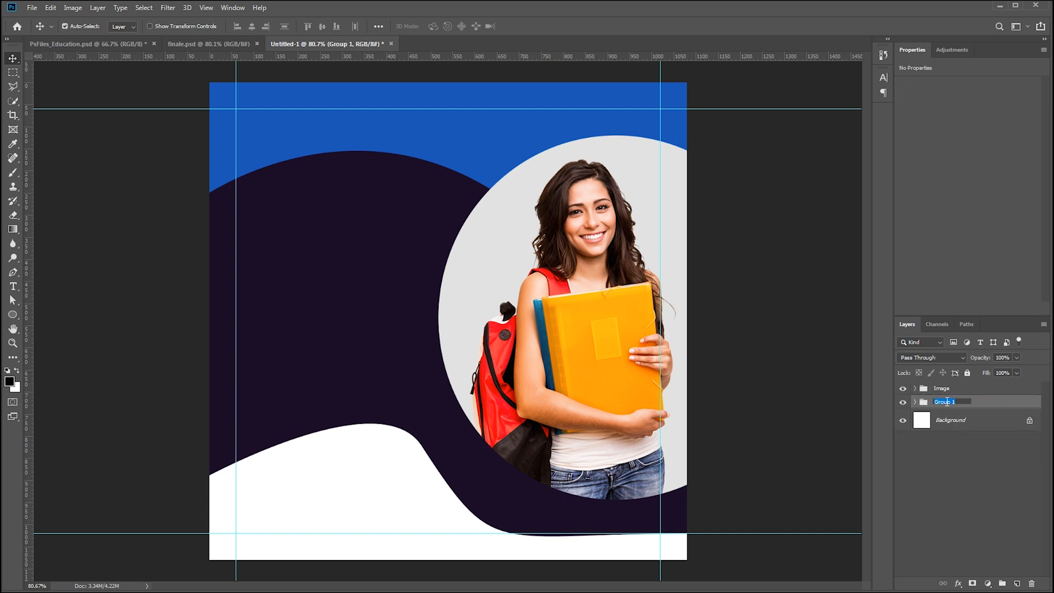
pyautogui.write('Design')
pyautogui.click(945, 422)
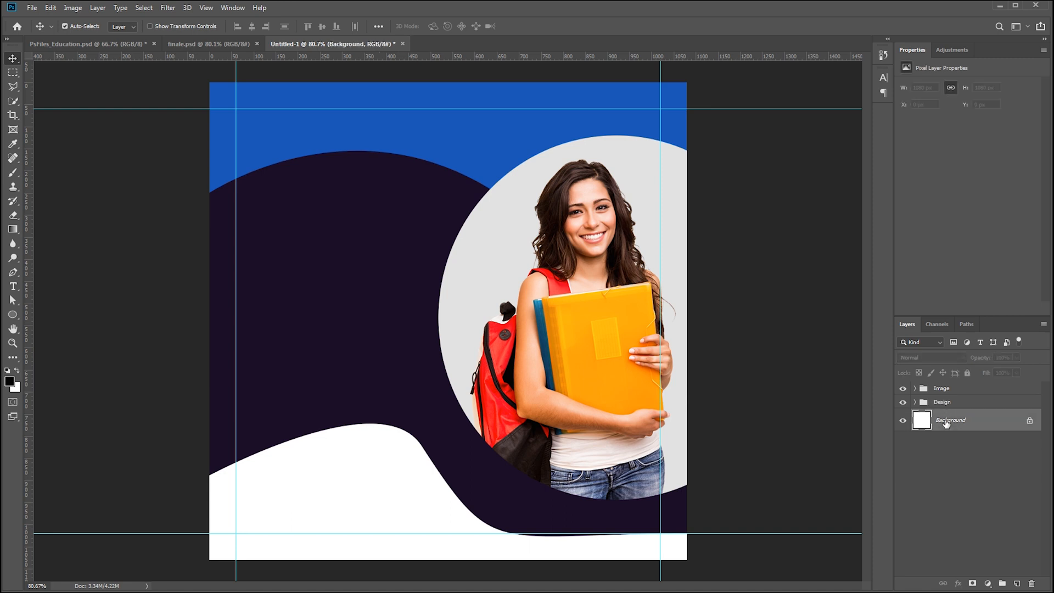
# Draw a rectangle covering the whole canvas just above the Background layer and fill it with the circle's light grey
pyautogui.rightClick(12, 314)
pyautogui.click(53, 319)
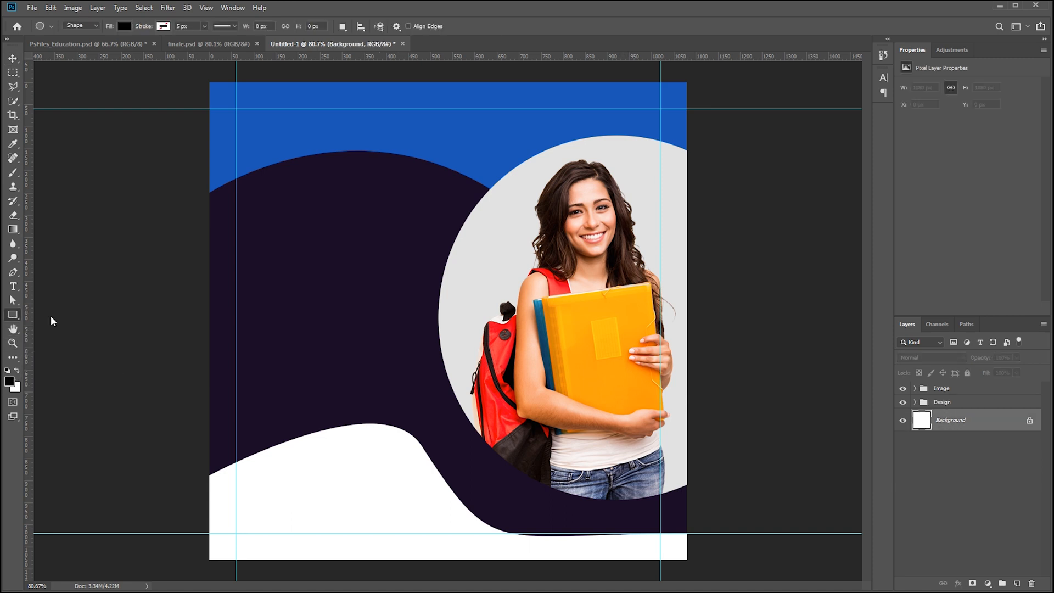
pyautogui.moveTo(203, 74); pyautogui.dragTo(694, 566)
pyautogui.doubleClick(922, 423)
pyautogui.click(501, 216)
pyautogui.press('Return')
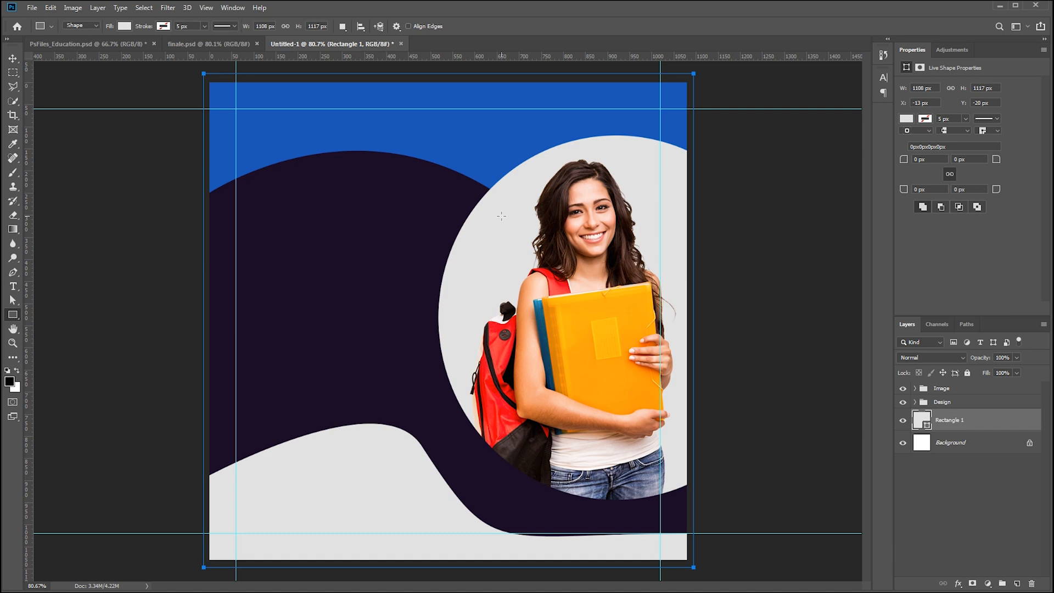
# Unlock the white background layer, group it with Rectangle 1, and name the group Background
pyautogui.click(1027, 444)
pyautogui.keyDown('shift'); pyautogui.click(954, 419); pyautogui.keyUp('shift')
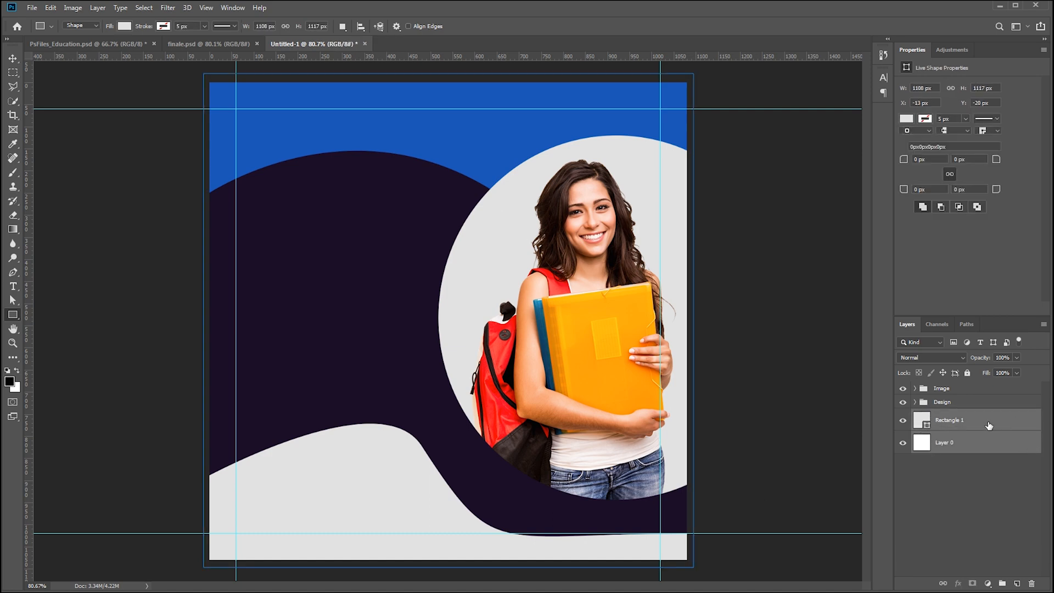
pyautogui.hotkey('ctrl', 'g')
pyautogui.doubleClick(945, 416)
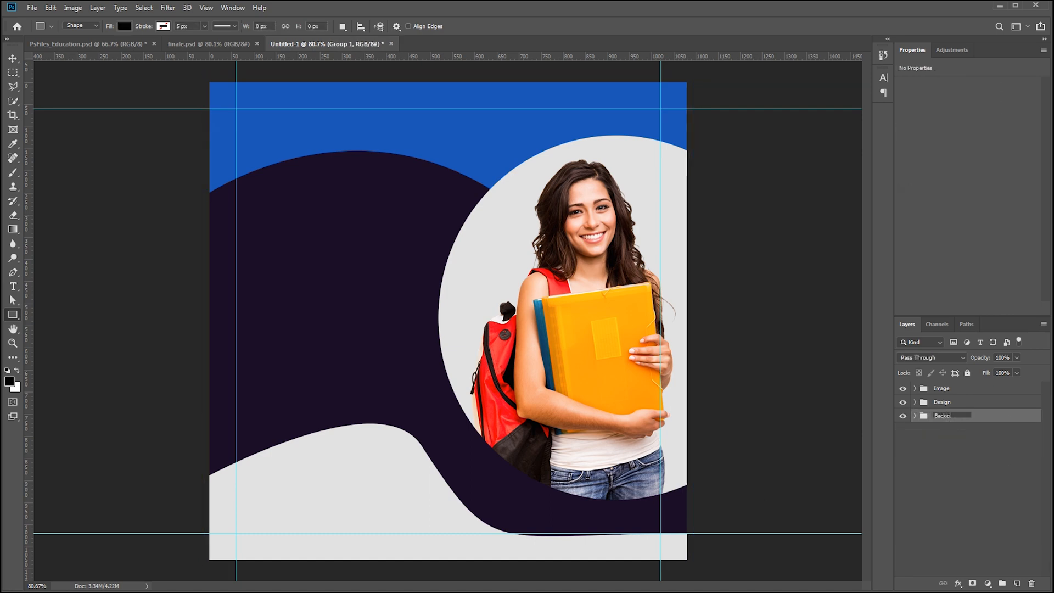
pyautogui.press('Return')
# Copy the Social icon group from finale.psd into Untitled-1 and place it above the Image group in the layer order
pyautogui.click(198, 44)
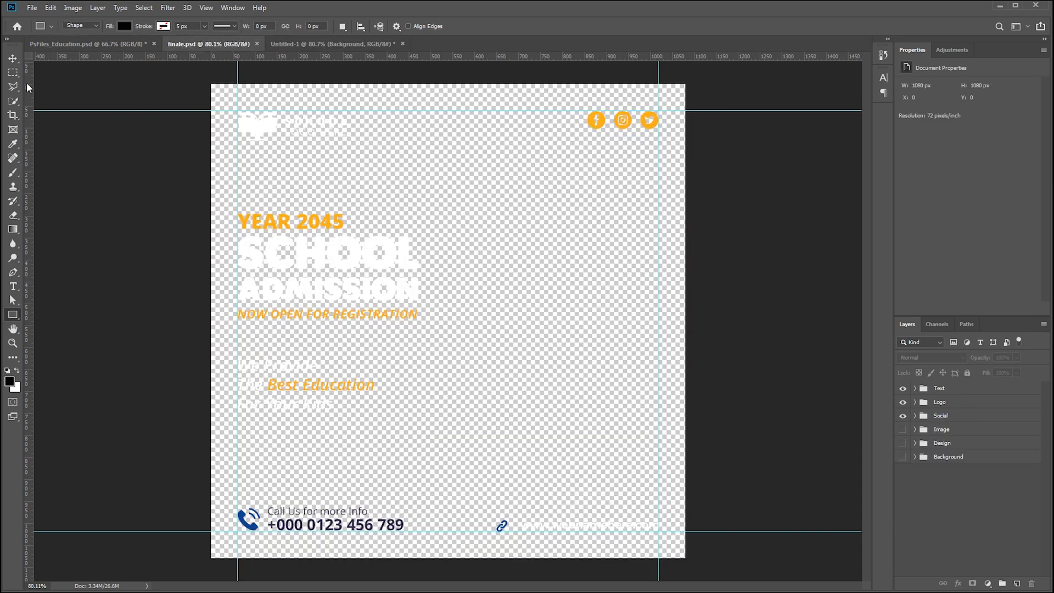
pyautogui.click(13, 59)
pyautogui.click(123, 27)
pyautogui.click(121, 36)
pyautogui.moveTo(597, 123)
pyautogui.mouseDown()
pyautogui.moveTo(530, 115)
pyautogui.moveTo(346, 42)
pyautogui.moveTo(615, 122)
pyautogui.mouseUp()
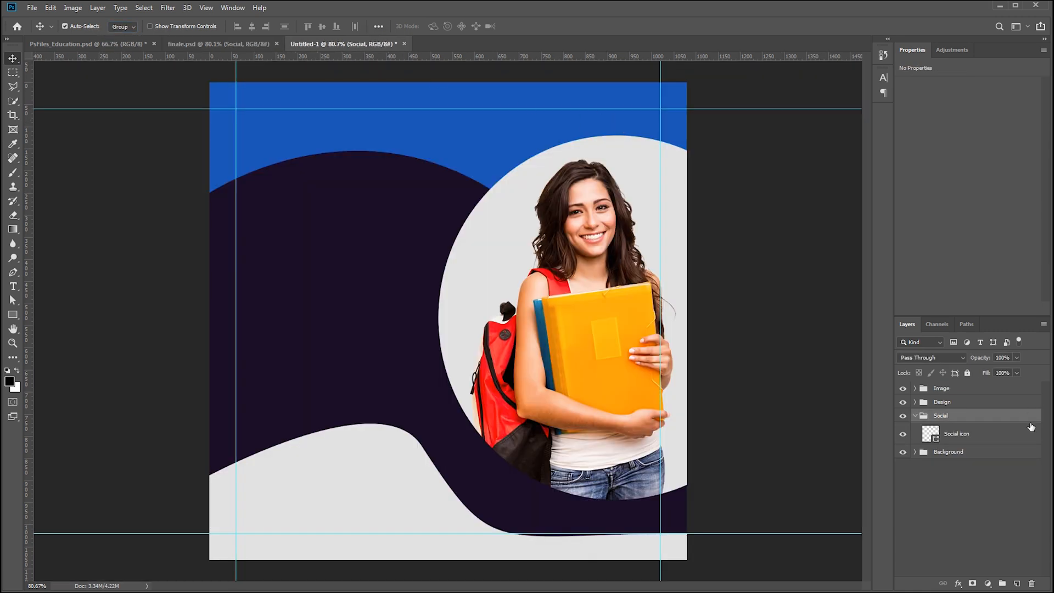
pyautogui.click(914, 416)
pyautogui.moveTo(943, 419); pyautogui.dragTo(957, 380)
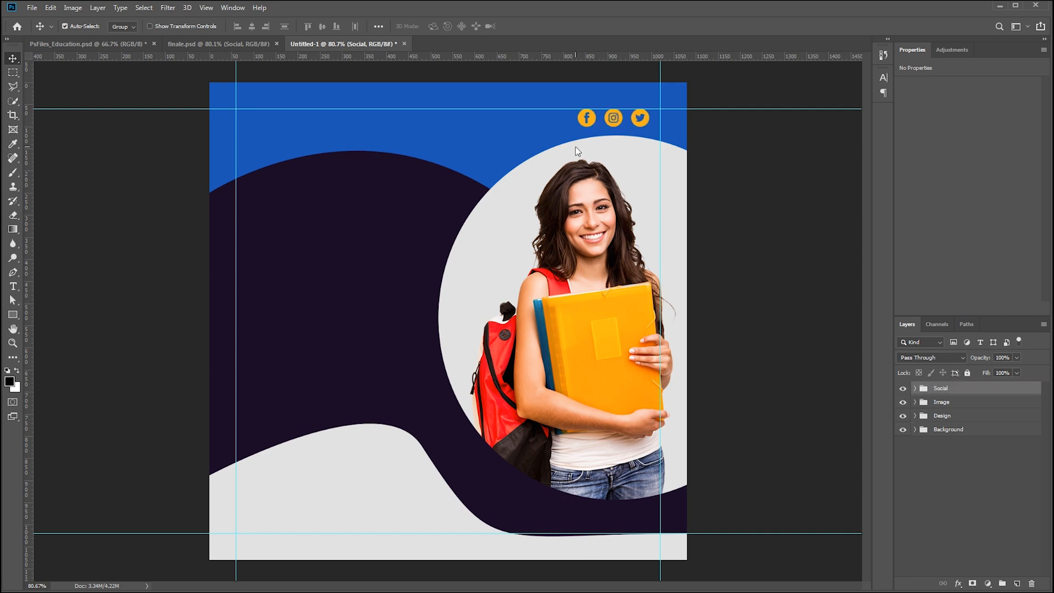
# Nudge the social icons horizontally until the Twitter icon's outer edge meets the right vertical guide
pyautogui.press('Right')
pyautogui.press('Right')
pyautogui.press('Right')
pyautogui.press('Right')
pyautogui.press('Right')
pyautogui.press('Right')
pyautogui.press('Right')
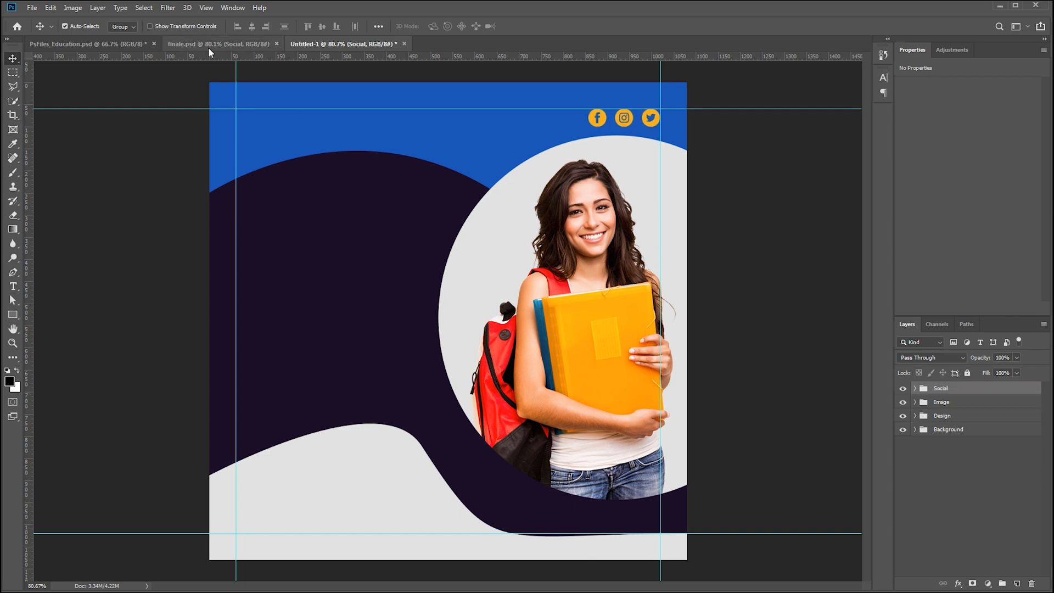
# Copy the Logo group from finale.psd into Untitled-1 and align it with the left vertical guide and upper horizontal guide
pyautogui.click(203, 45)
pyautogui.moveTo(282, 117); pyautogui.dragTo(258, 123)
pyautogui.press('Right')
pyautogui.press('Right')
pyautogui.press('Right')
pyautogui.press('Right')
pyautogui.press('Right')
pyautogui.press('Right')
pyautogui.press('Right')
pyautogui.press('Right')
pyautogui.press('Right')
pyautogui.press('Right')
pyautogui.press('Right')
pyautogui.press('Right')
pyautogui.press('Right')
pyautogui.press('Right')
pyautogui.press('Right')
pyautogui.press('Right')
pyautogui.press('Right')
pyautogui.press('Right')
pyautogui.press('Right')
pyautogui.press('Right')
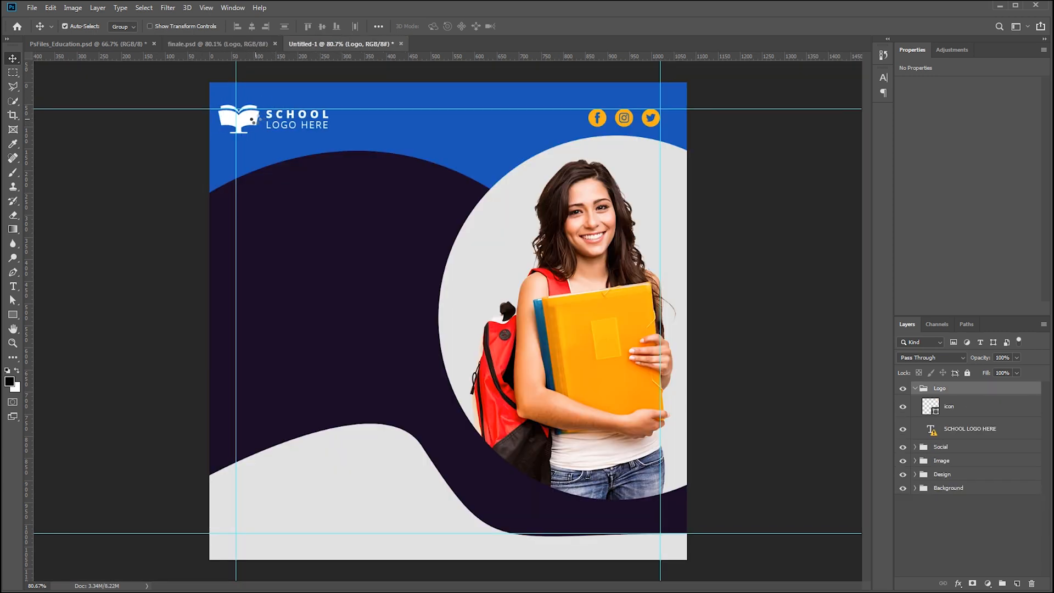
pyautogui.press('Right')
pyautogui.press('Right')
pyautogui.press('Right')
pyautogui.press('Right')
pyautogui.press('Right')
pyautogui.press('Right')
pyautogui.press('Right')
pyautogui.press('Right')
pyautogui.press('Right')
pyautogui.press('Right')
pyautogui.press('Right')
pyautogui.press('Right')
pyautogui.press('Right')
pyautogui.press('Right')
pyautogui.press('Right')
pyautogui.press('Down')
pyautogui.press('Down')
pyautogui.press('Down')
pyautogui.press('Down')
pyautogui.press('Down')
pyautogui.press('Down')
pyautogui.press('Down')
pyautogui.press('Down')
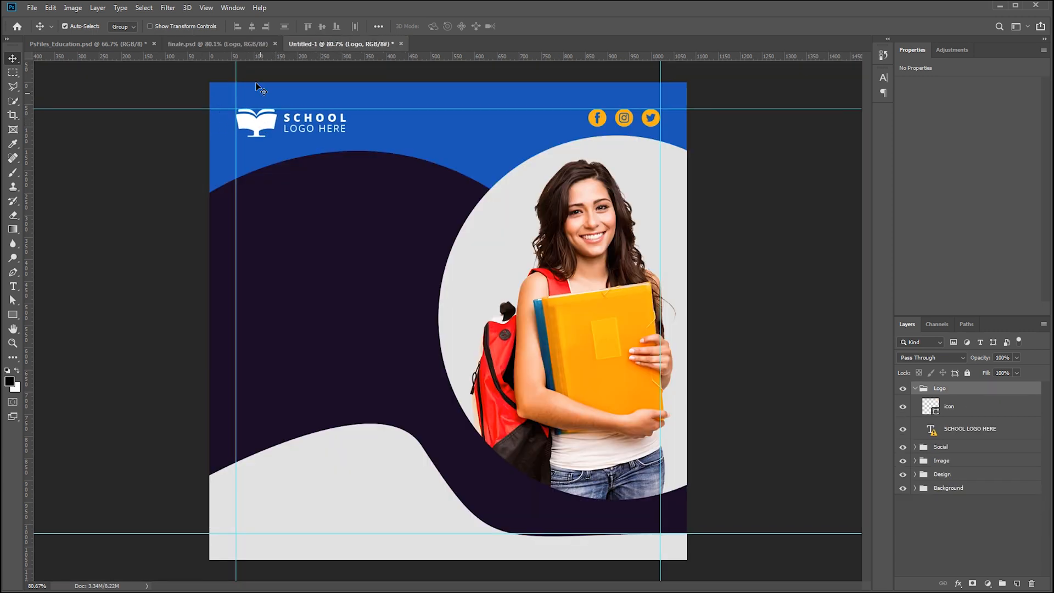
# Copy the Text group from finale.psd into Untitled-1, place it between the Logo and Social groups, and align it to the guides
pyautogui.click(222, 48)
pyautogui.moveTo(280, 253); pyautogui.dragTo(306, 306)
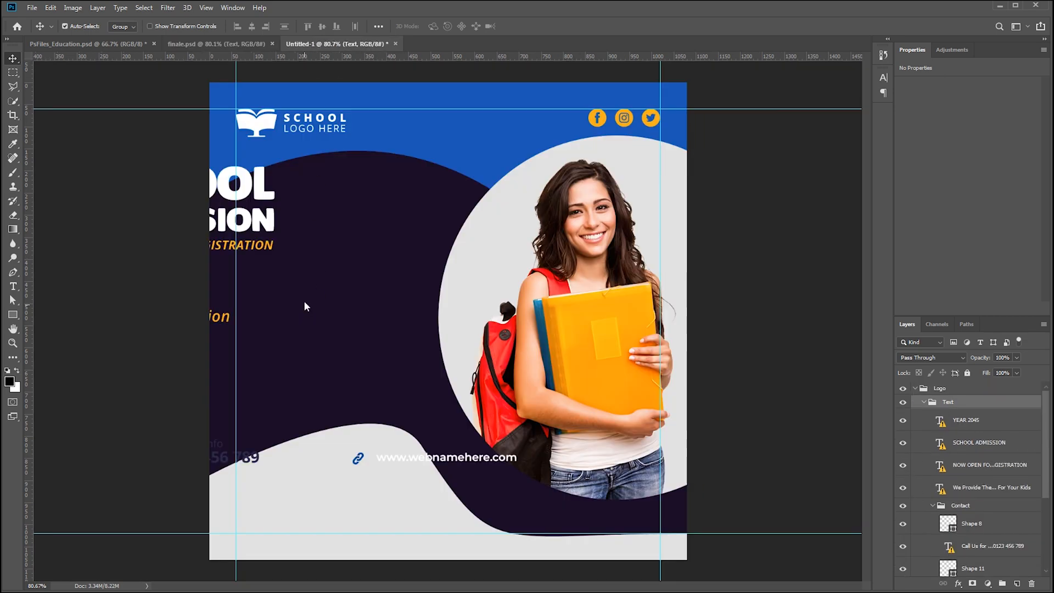
pyautogui.click(924, 402)
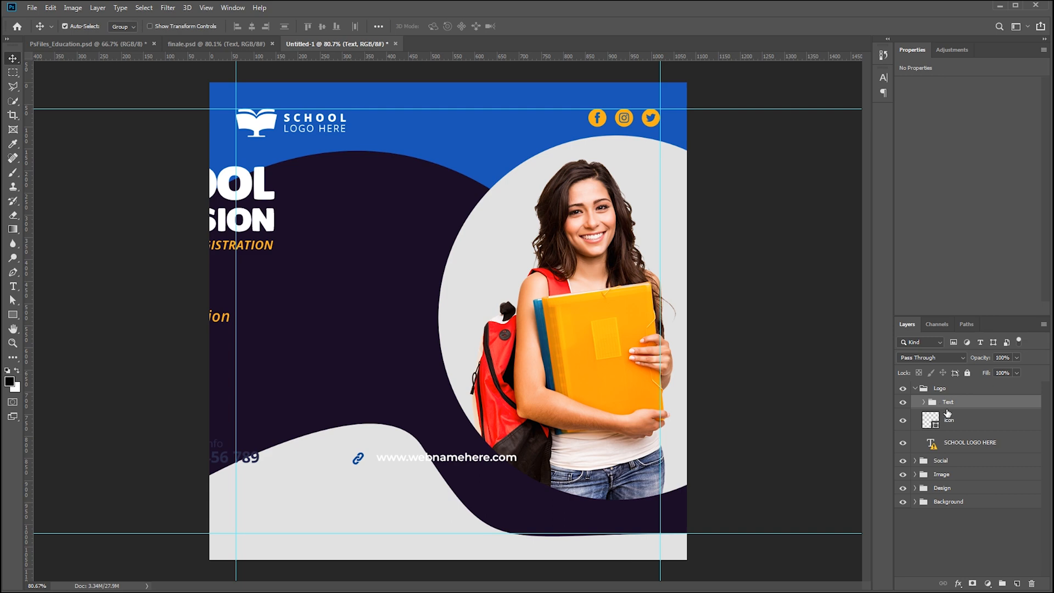
pyautogui.moveTo(945, 405); pyautogui.dragTo(933, 451)
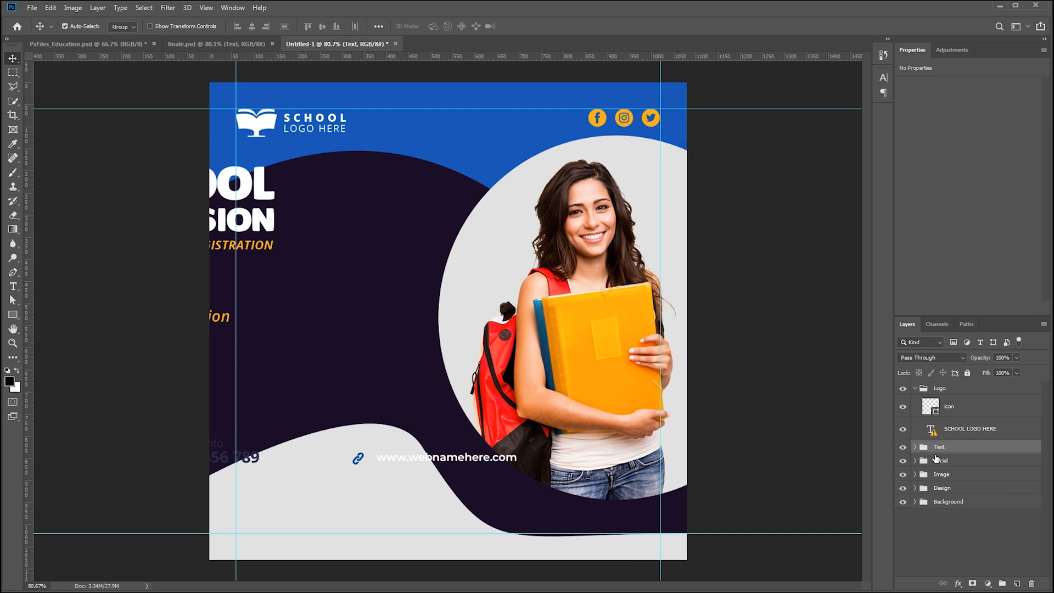
pyautogui.moveTo(255, 192); pyautogui.dragTo(401, 258)
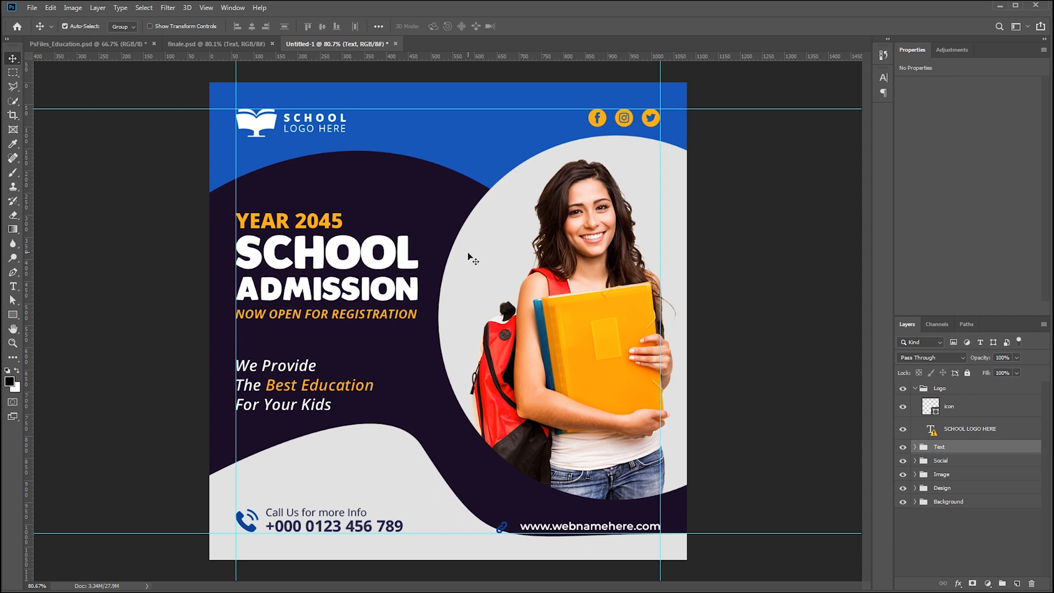
# Move the middle wave anchor of Shape 2 in the Design group straight down to lower the crest
pyautogui.press('a')
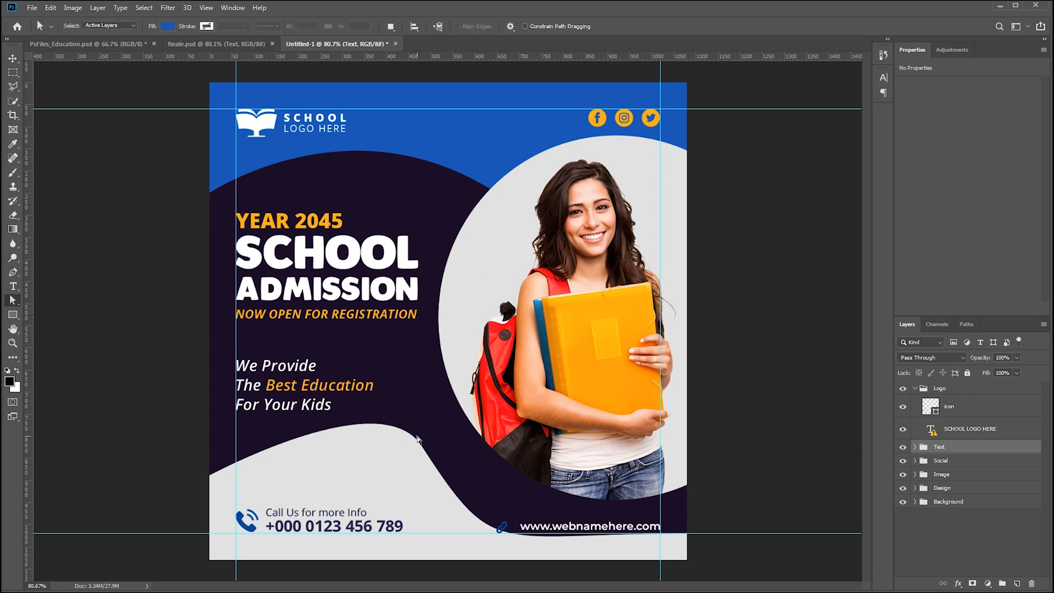
pyautogui.click(914, 488)
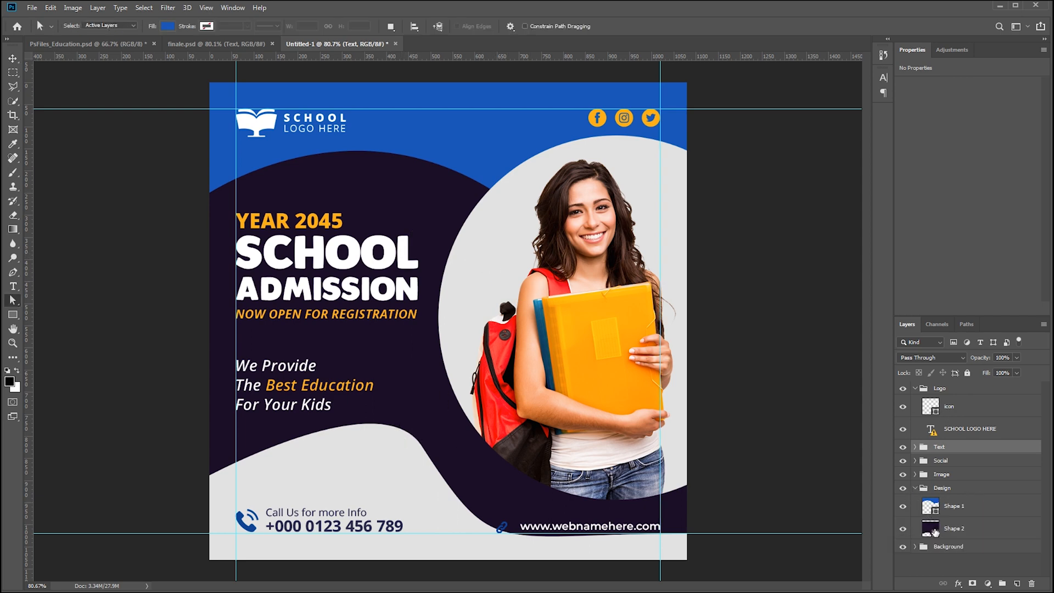
pyautogui.click(935, 529)
pyautogui.moveTo(424, 447); pyautogui.dragTo(424, 465)
# Lower the bottom-right anchor of Shape 2 so the dark shape extends below the web address
pyautogui.moveTo(695, 535); pyautogui.dragTo(694, 538)
pyautogui.press('Down')
pyautogui.press('Down')
pyautogui.press('Down')
pyautogui.press('Down')
pyautogui.press('Down')
pyautogui.press('Down')
pyautogui.press('Down')
pyautogui.press('Down')
pyautogui.press('Down')
pyautogui.press('Down')
pyautogui.press('Down')
pyautogui.press('Down')
pyautogui.press('Down')
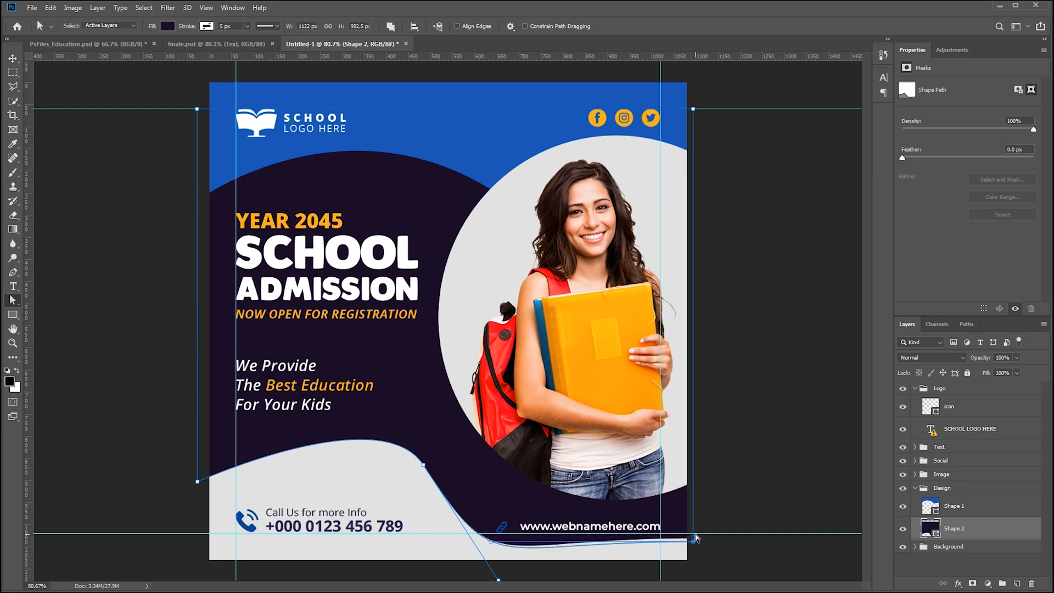
pyautogui.press('Up')
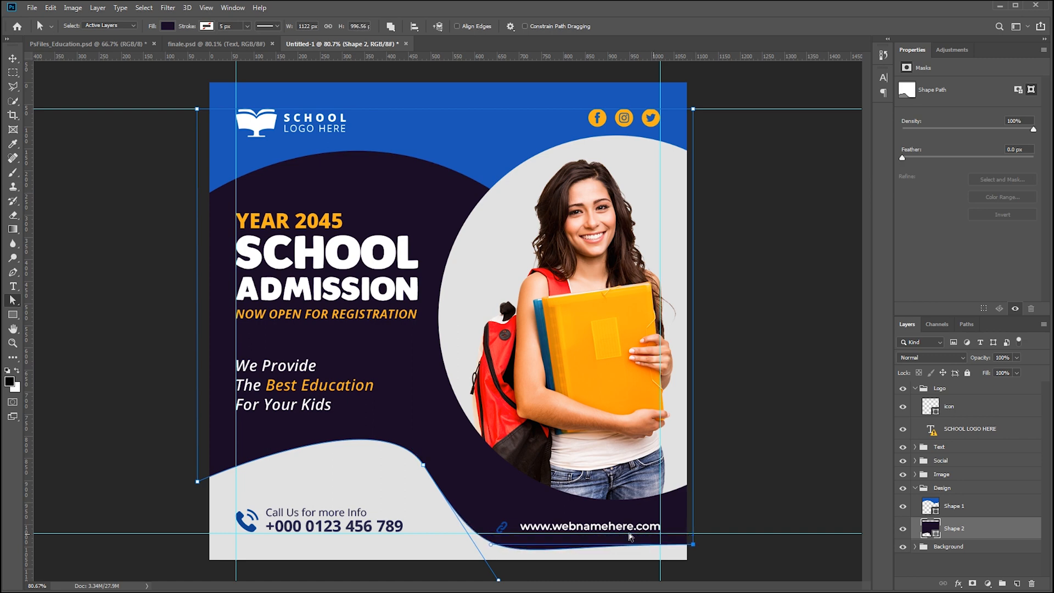
# Shorten the lower curve handle of Shape 2's middle anchor and nudge the bottom-right anchor slightly left
pyautogui.moveTo(496, 577); pyautogui.dragTo(493, 560)
pyautogui.press('Left')
pyautogui.press('Left')
pyautogui.press('Left')
pyautogui.press('Left')
pyautogui.press('Left')
pyautogui.press('Left')
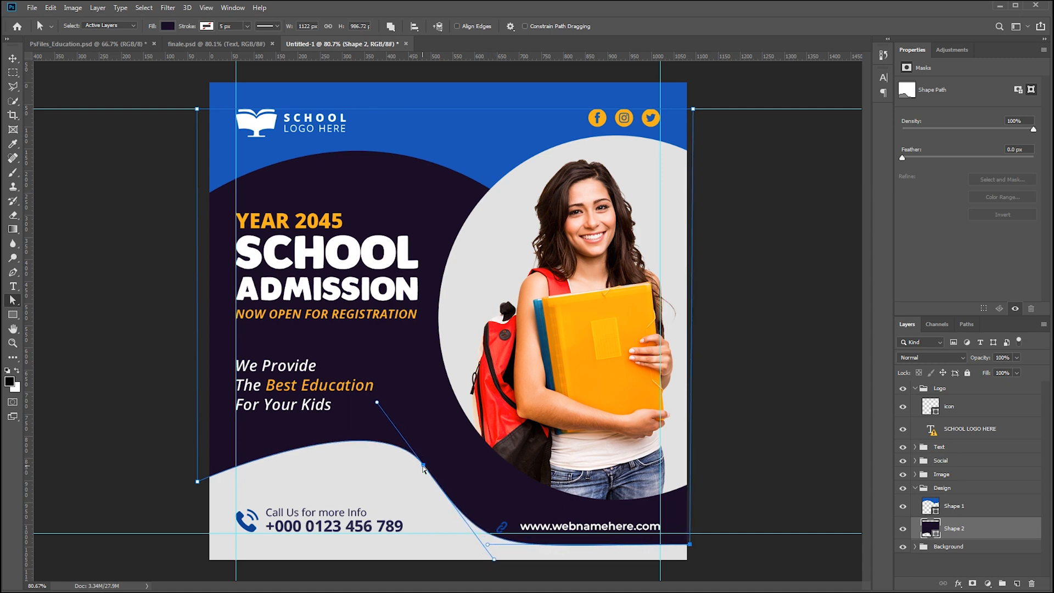
# Shift the middle wave anchor of Shape 2 slightly left and deselect the path
pyautogui.press('Left')
pyautogui.press('Left')
pyautogui.press('Left')
pyautogui.press('Left')
pyautogui.press('Left')
pyautogui.press('Left')
pyautogui.press('Left')
pyautogui.press('Left')
pyautogui.press('Left')
pyautogui.press('Left')
pyautogui.press('Left')
pyautogui.press('Left')
pyautogui.press('Left')
pyautogui.press('Left')
pyautogui.press('Left')
pyautogui.press('Left')
pyautogui.press('Left')
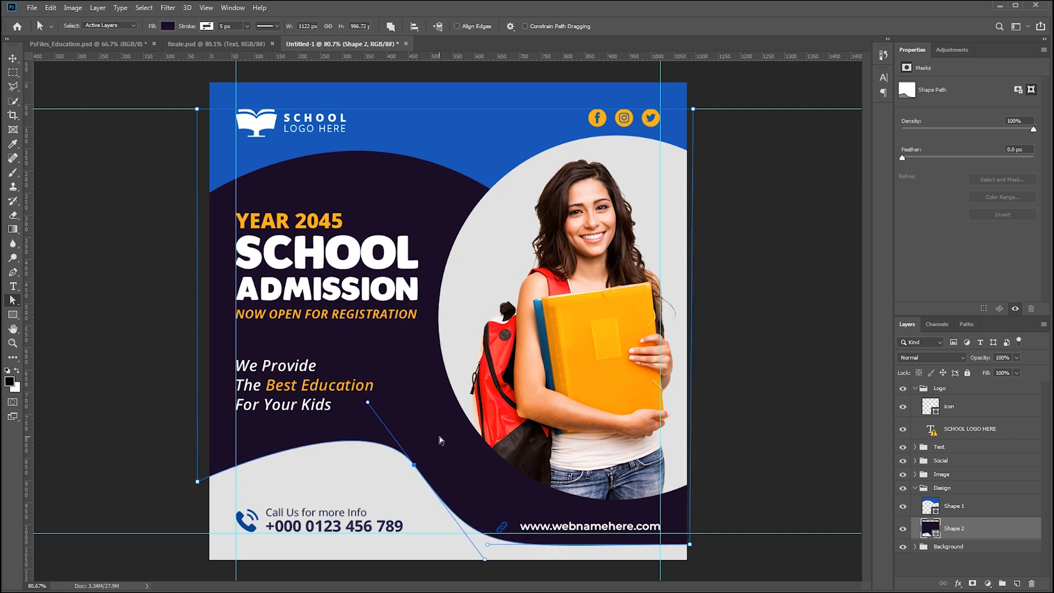
pyautogui.click(752, 351)
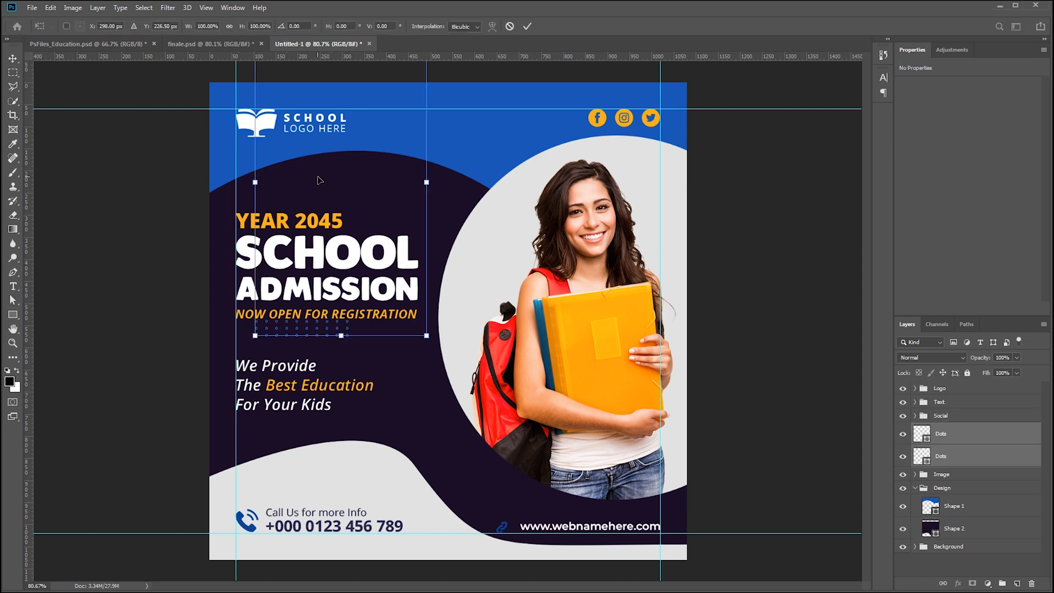
# Position the two dot patterns above the headline and above the phone contact, and move both Dots layers into the Design group
pyautogui.moveTo(324, 188); pyautogui.dragTo(310, 340)
pyautogui.press('Return')
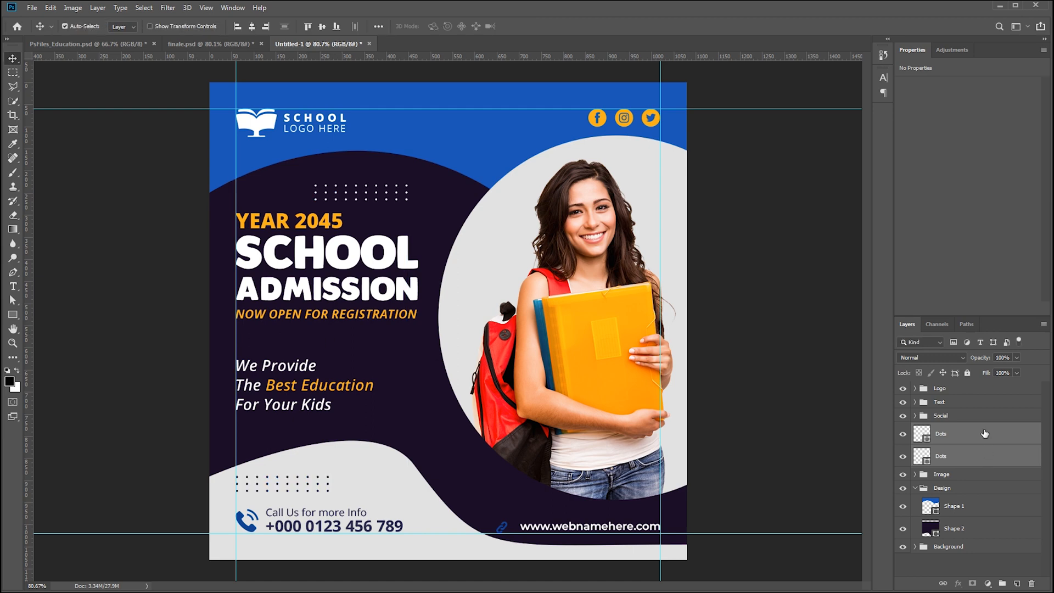
pyautogui.moveTo(998, 451); pyautogui.dragTo(966, 497)
pyautogui.click(923, 445)
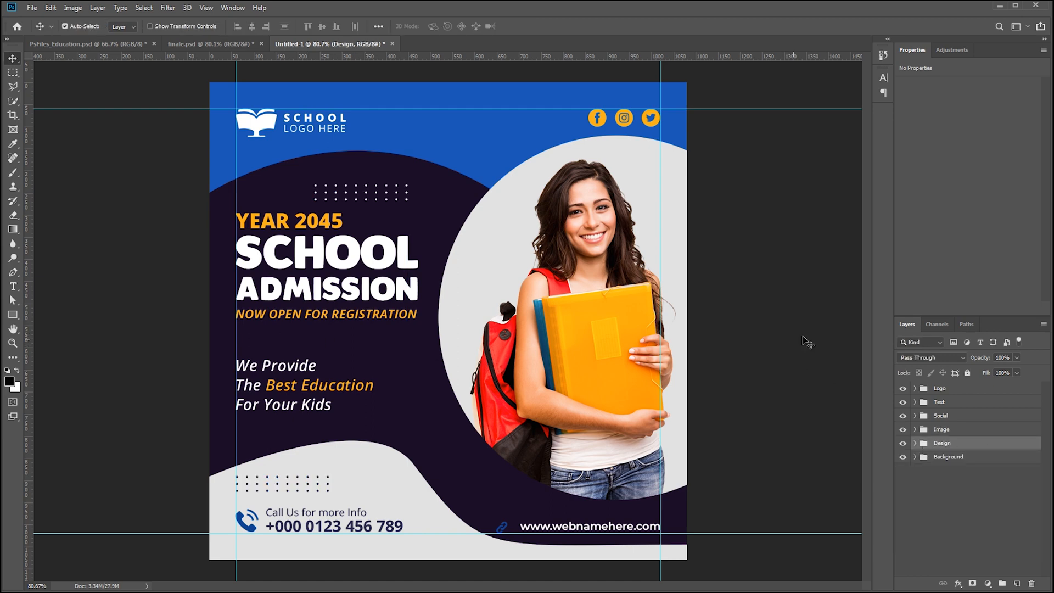